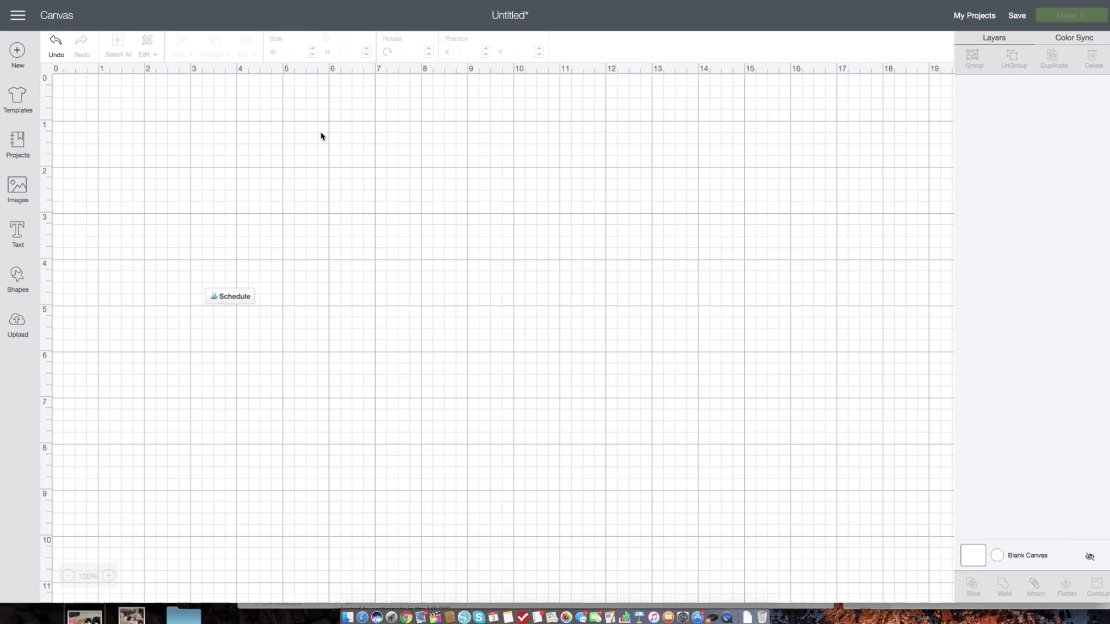
- Add 'CRIGGER' text, place it at the top centre of the canvas, and start a new empty text box
click(17, 233)
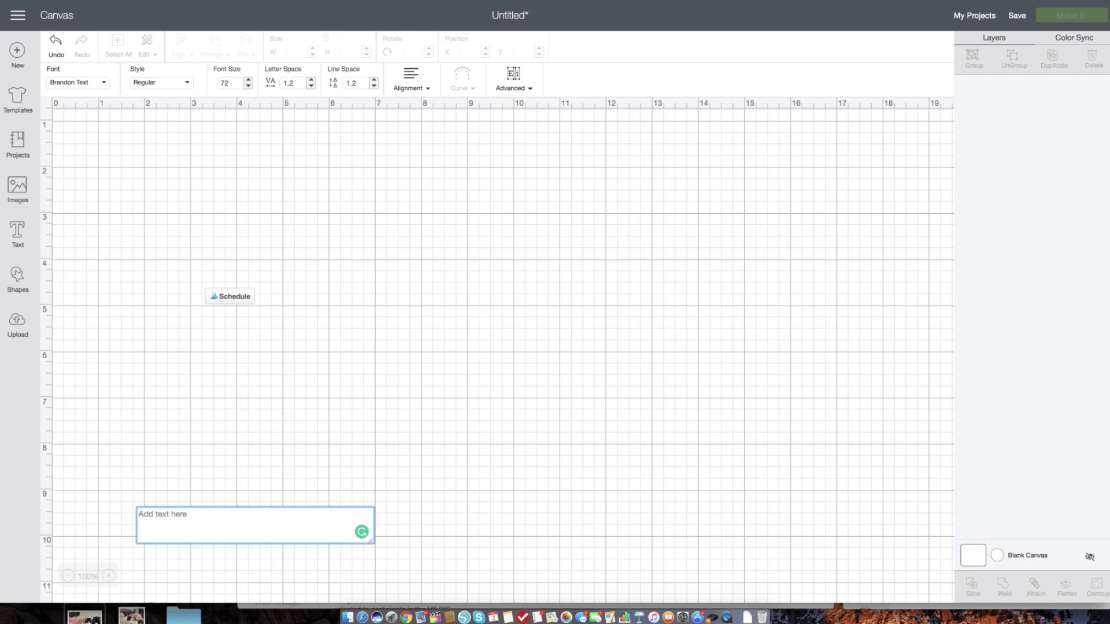
text(CRIGGER)
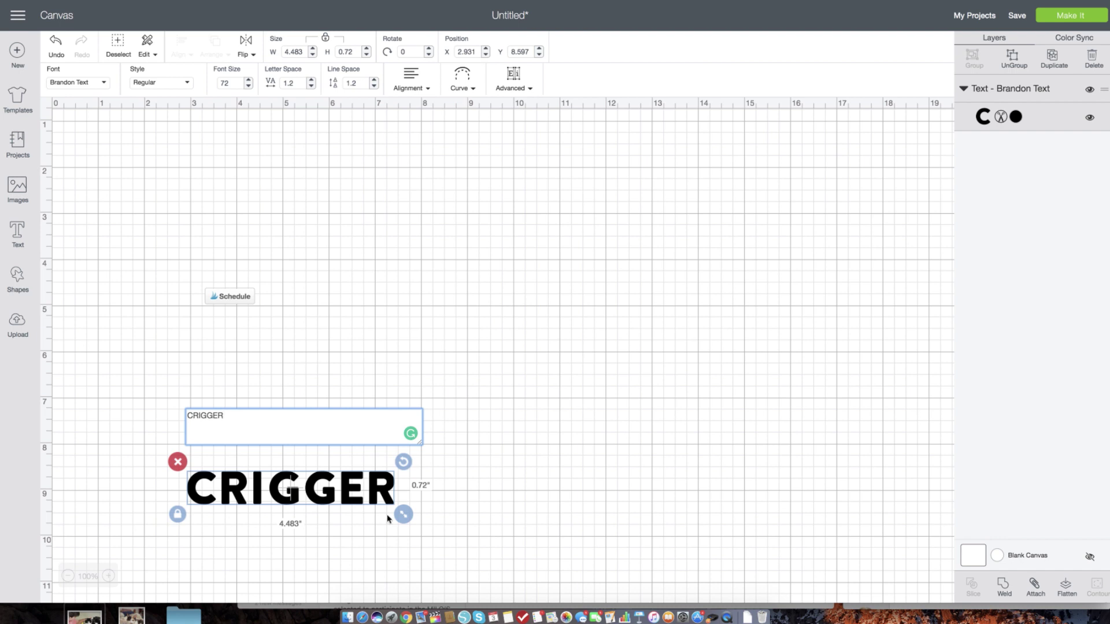
click(541, 436)
drag(285, 478, 460, 214)
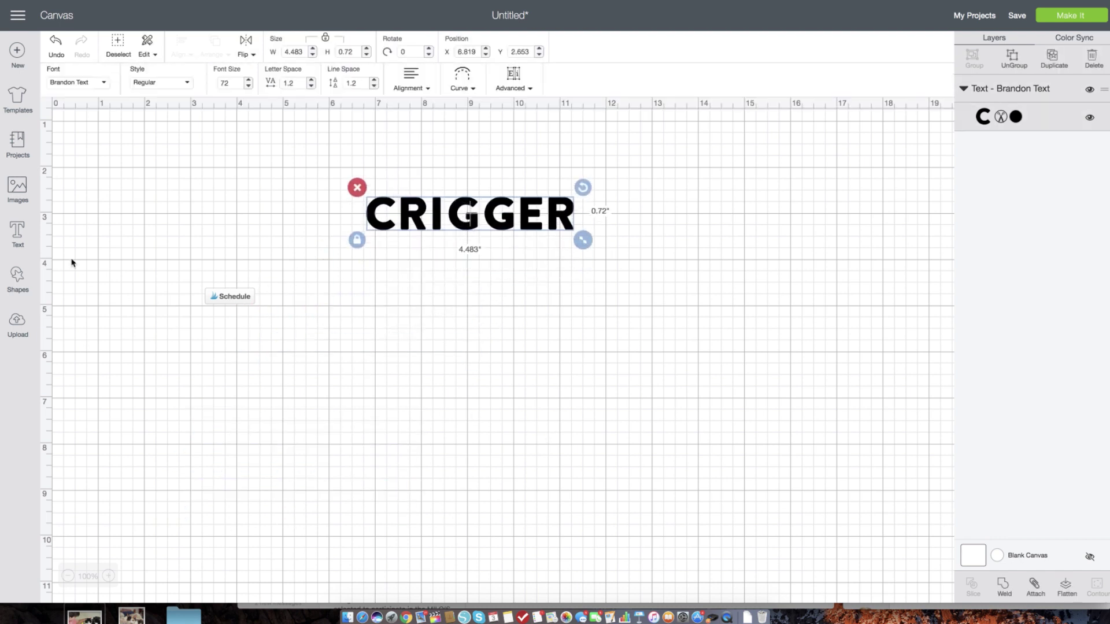
click(18, 233)
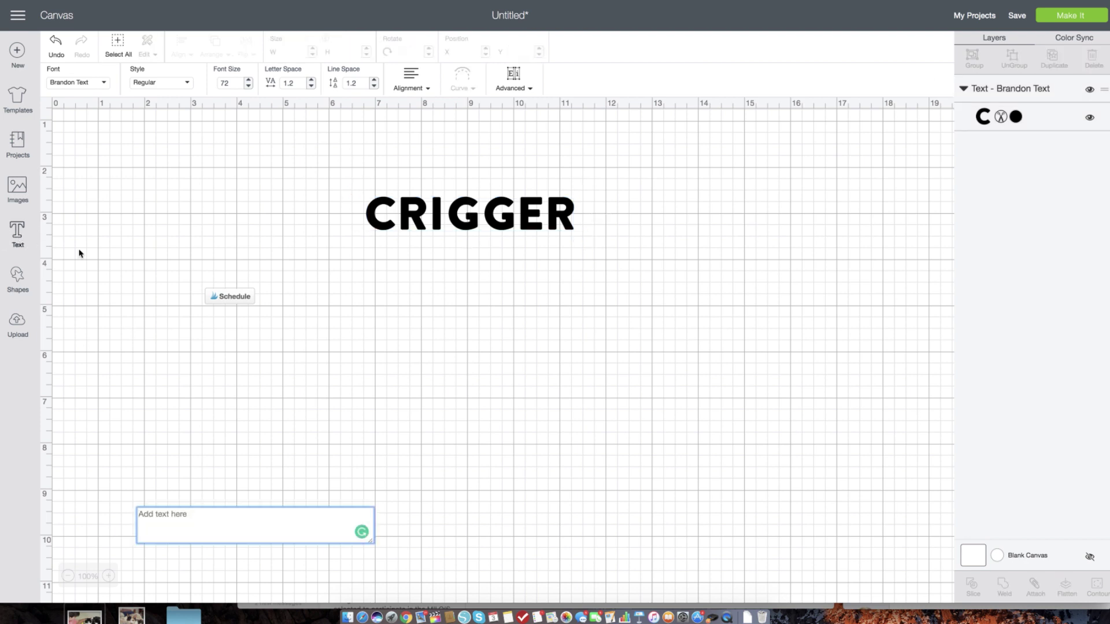
- Set the new text box to Shorelines Script Bold and type 'Michael & Kendell'
click(106, 85)
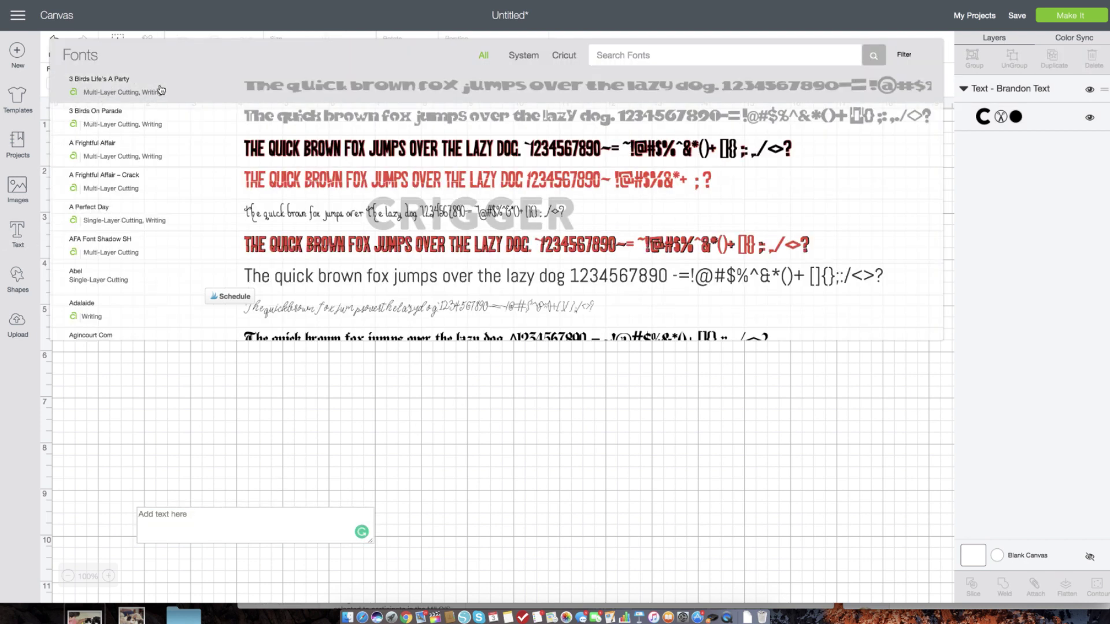
click(646, 56)
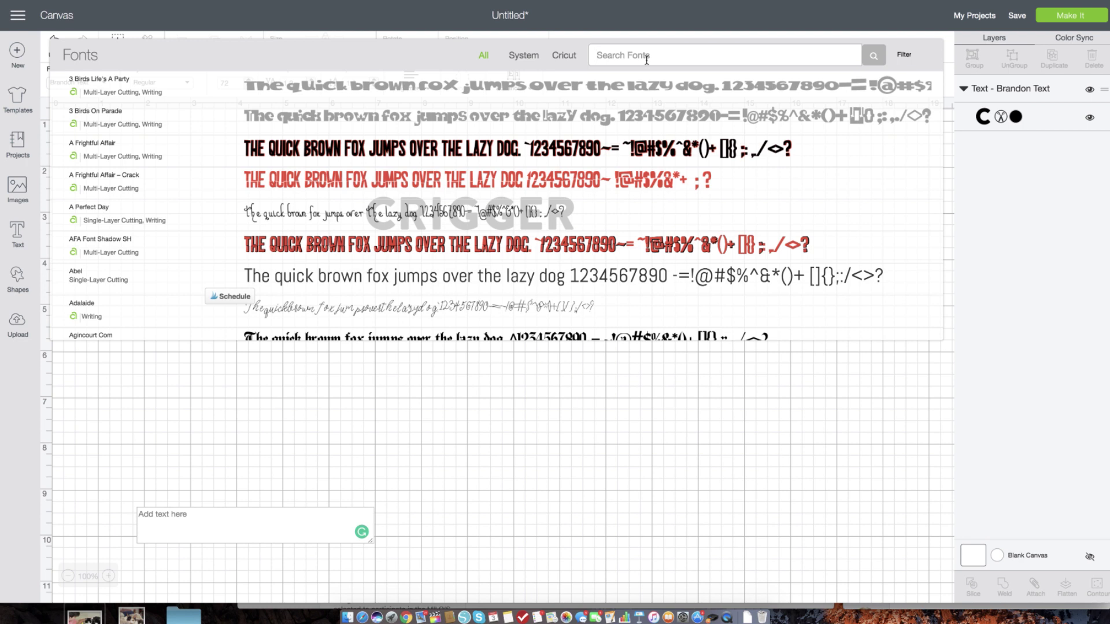
text(shoreline)
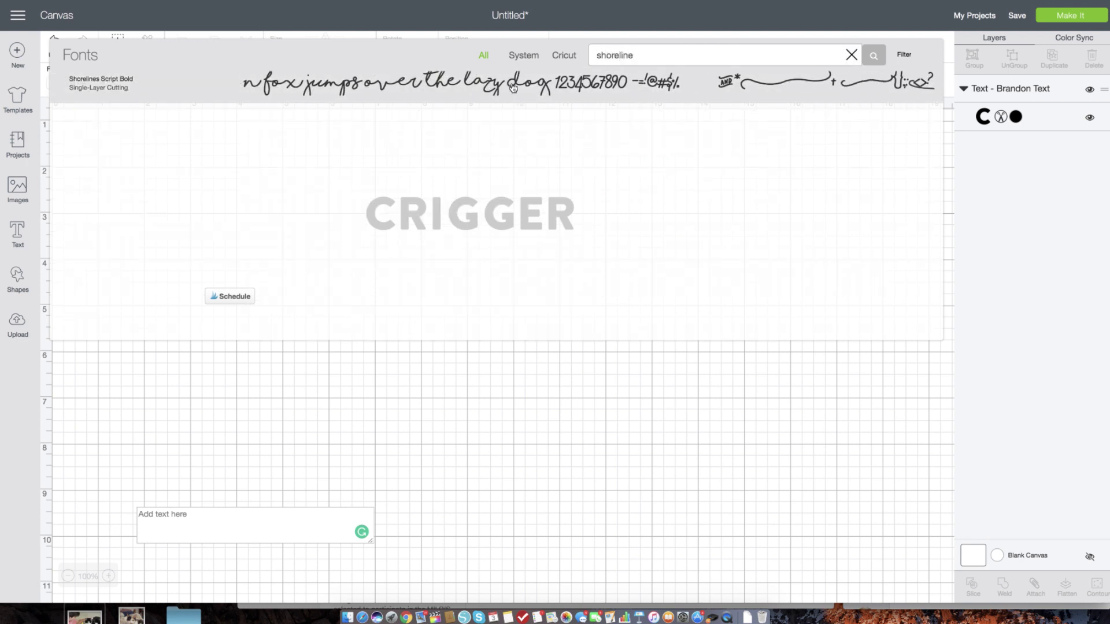
click(514, 87)
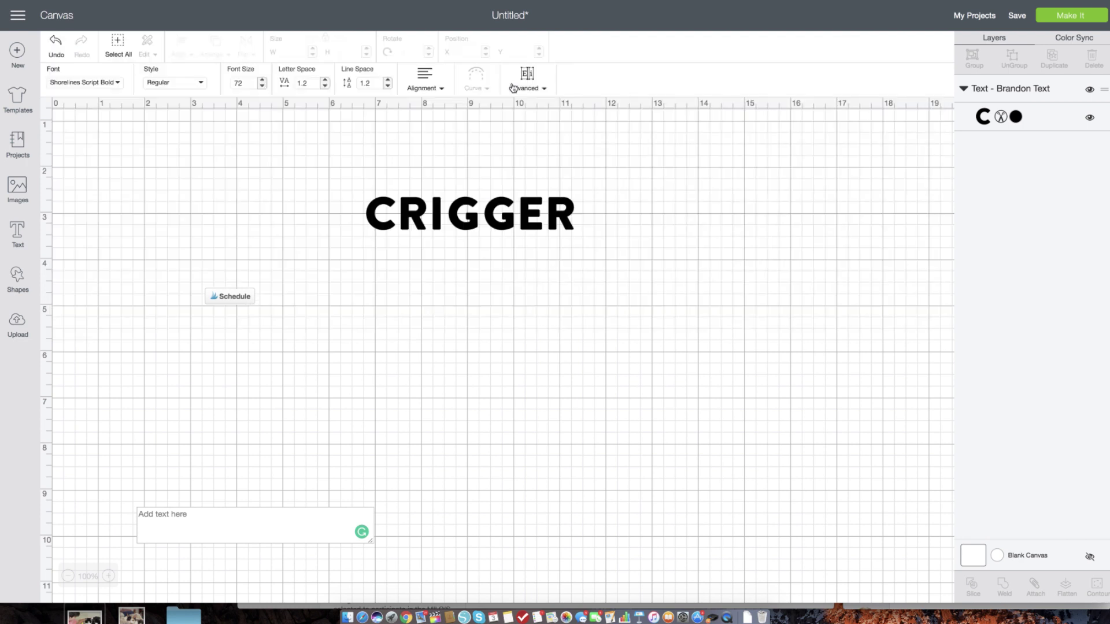
click(164, 523)
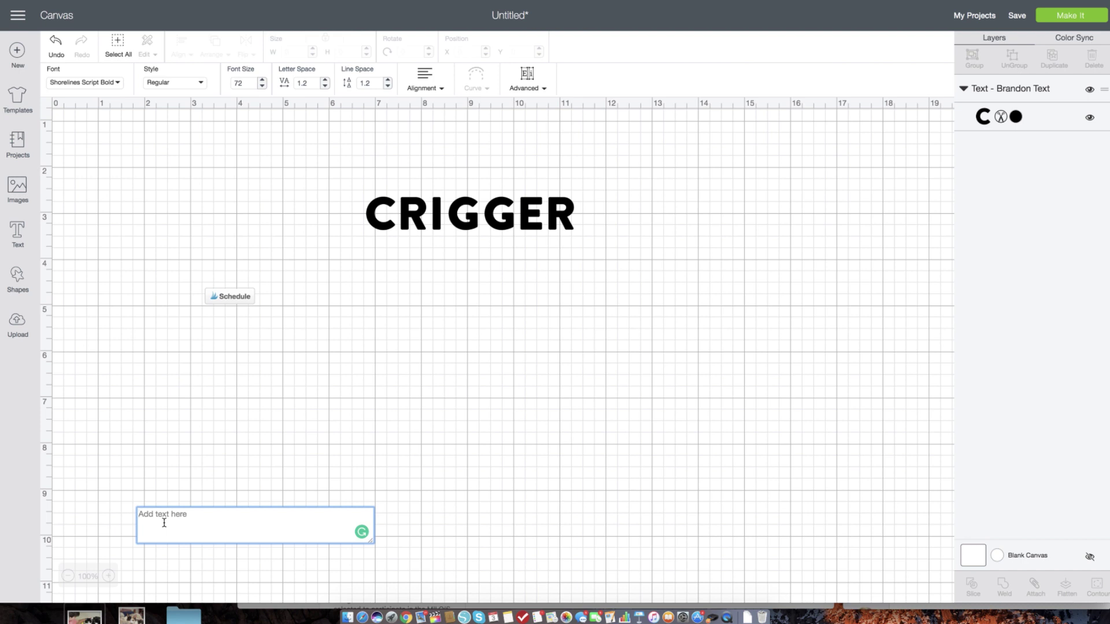
text(Micha)
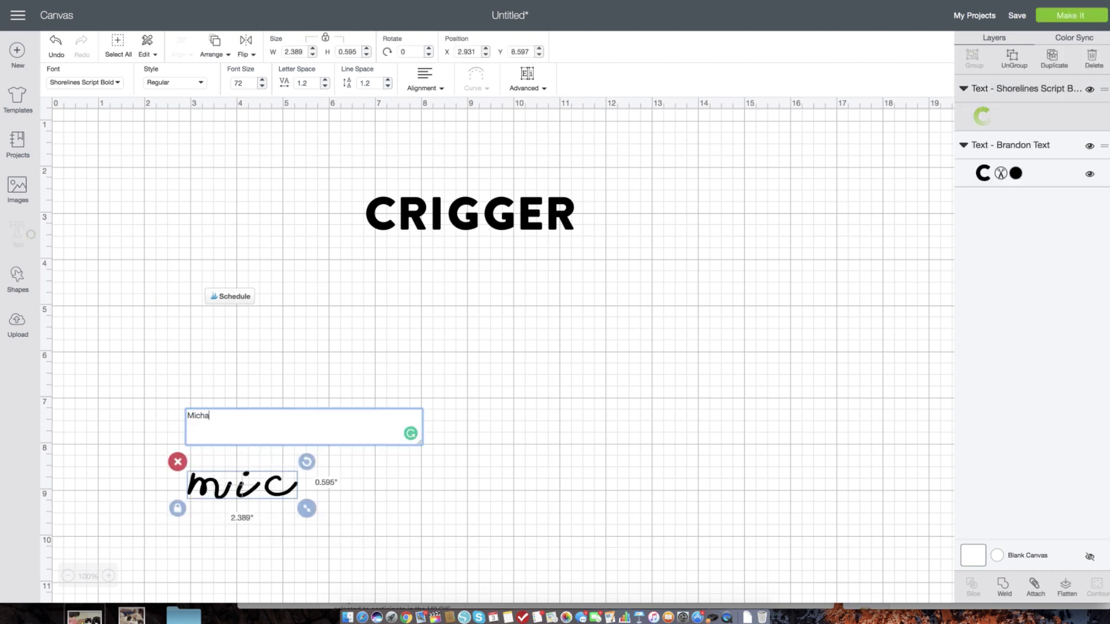
text(el)
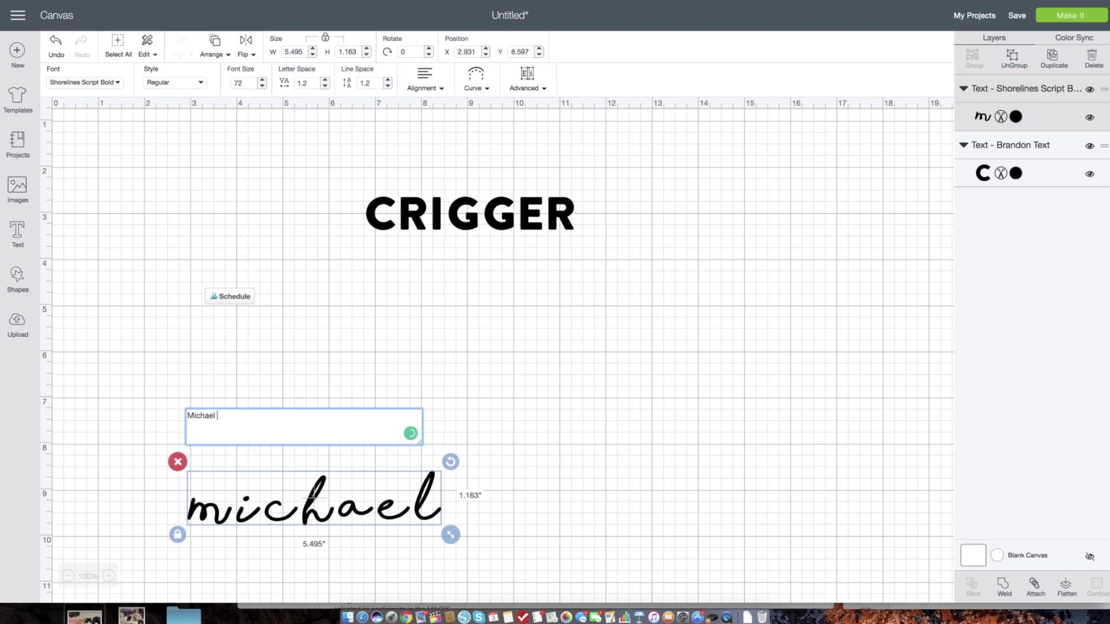
text( &)
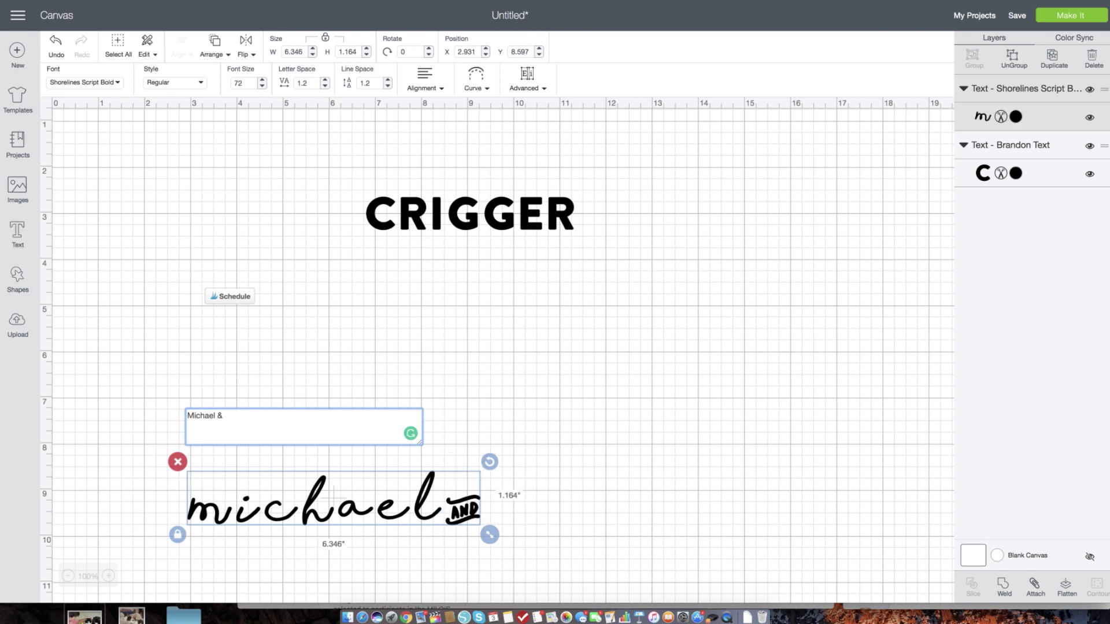
text( Kendell)
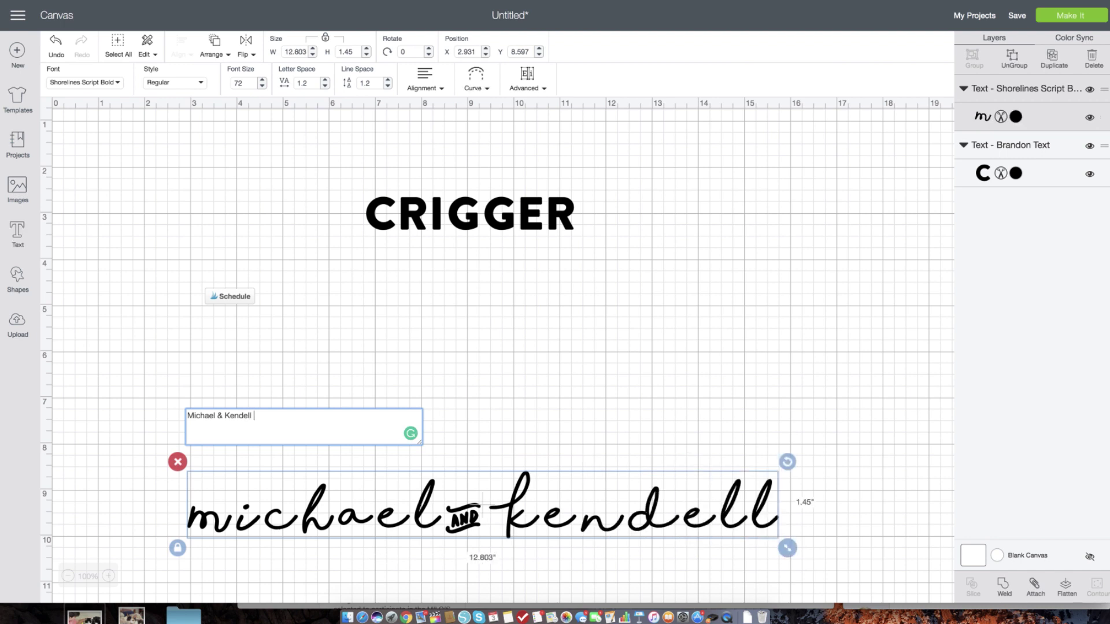
- Move the script names just under CRIGGER and set their letter spacing to -0.7
click(614, 413)
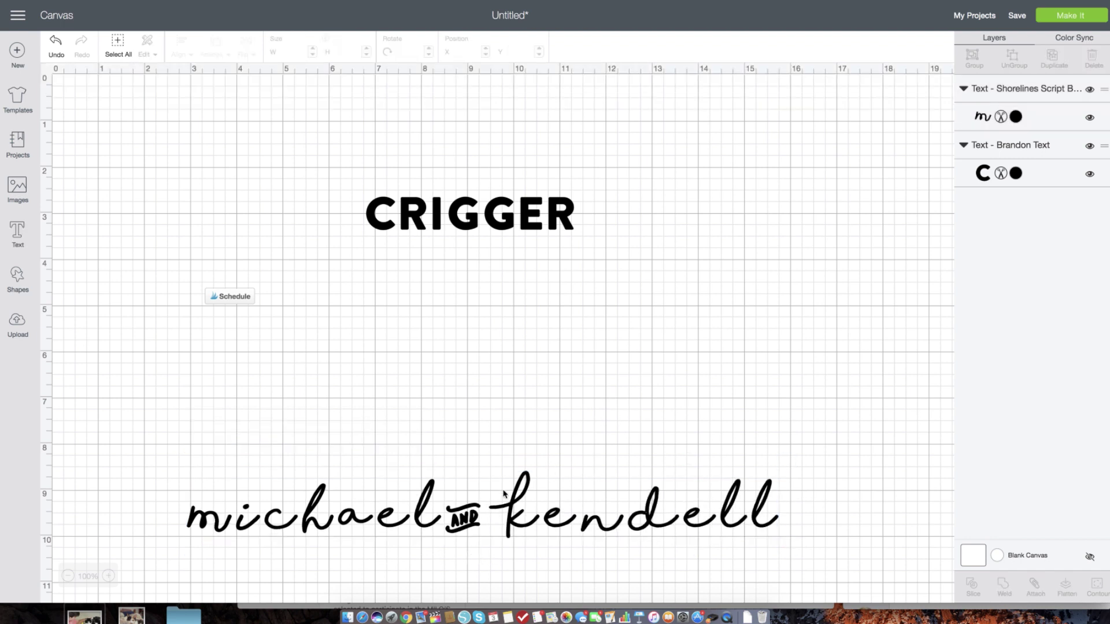
drag(471, 516, 460, 364)
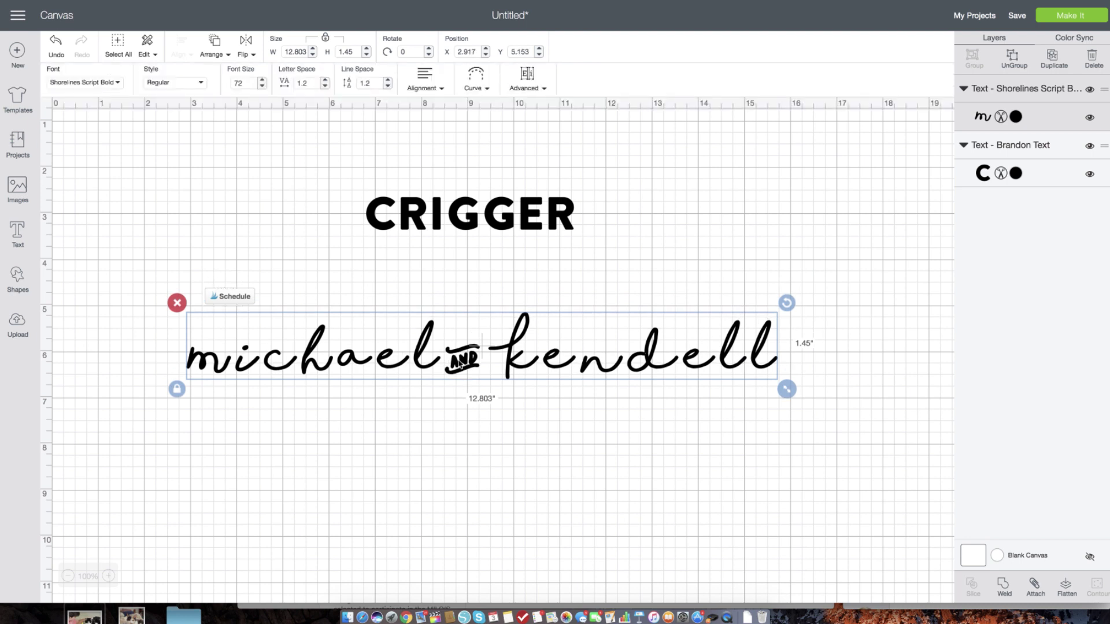
click(325, 87)
click(325, 86)
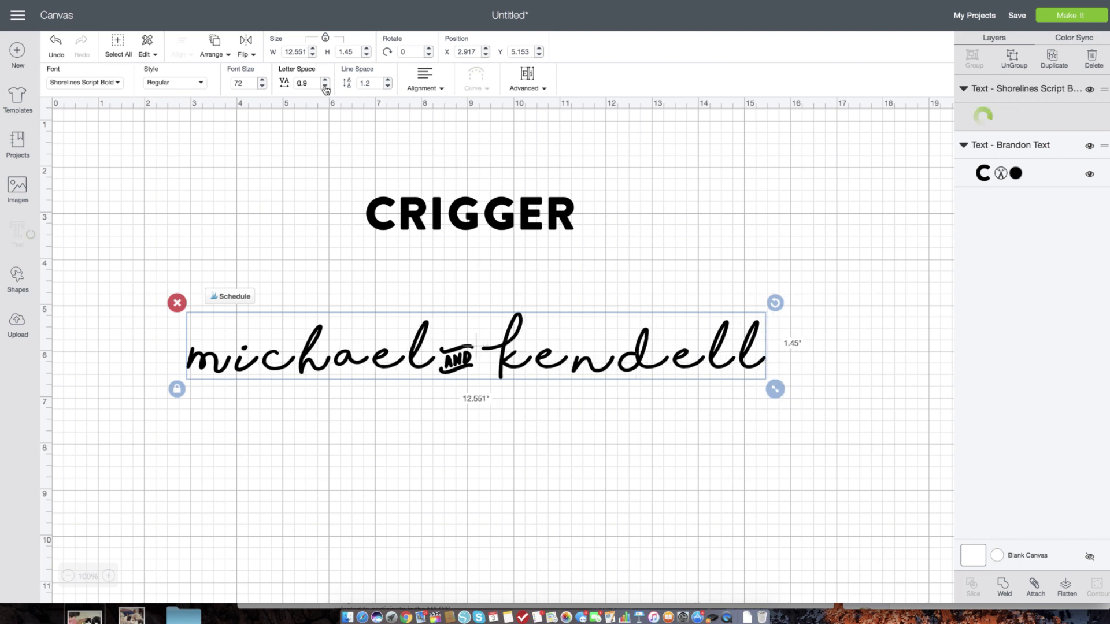
click(325, 87)
click(325, 87)
click(326, 87)
click(325, 87)
click(325, 87)
click(325, 87)
click(325, 87)
click(325, 87)
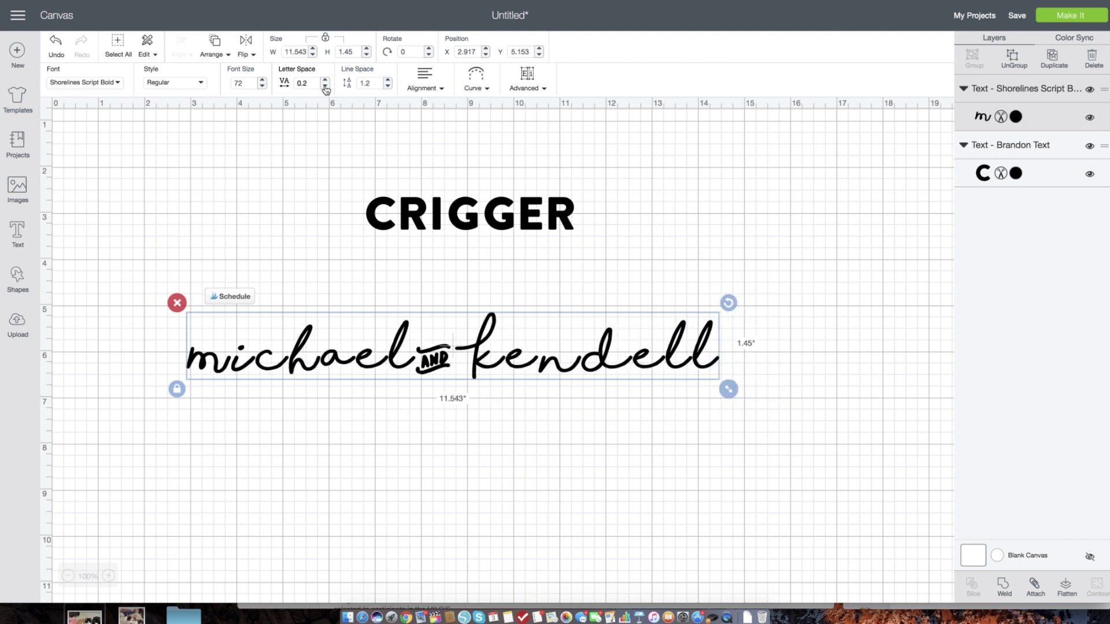
click(325, 87)
click(325, 87)
click(325, 87)
click(325, 87)
click(325, 87)
click(325, 87)
click(325, 86)
click(325, 87)
click(326, 86)
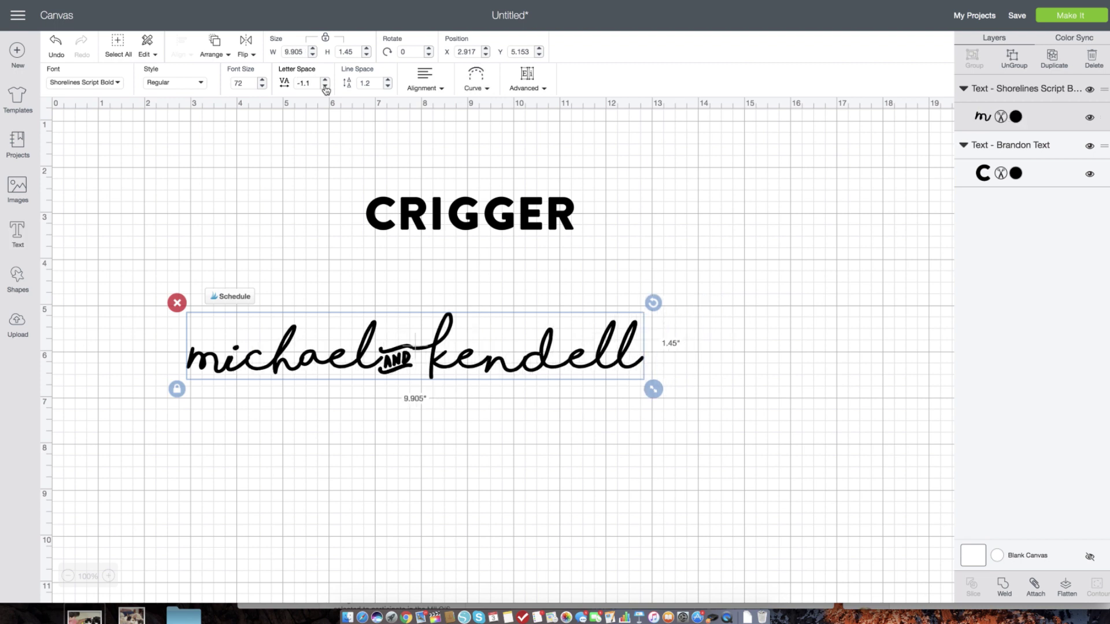
click(325, 82)
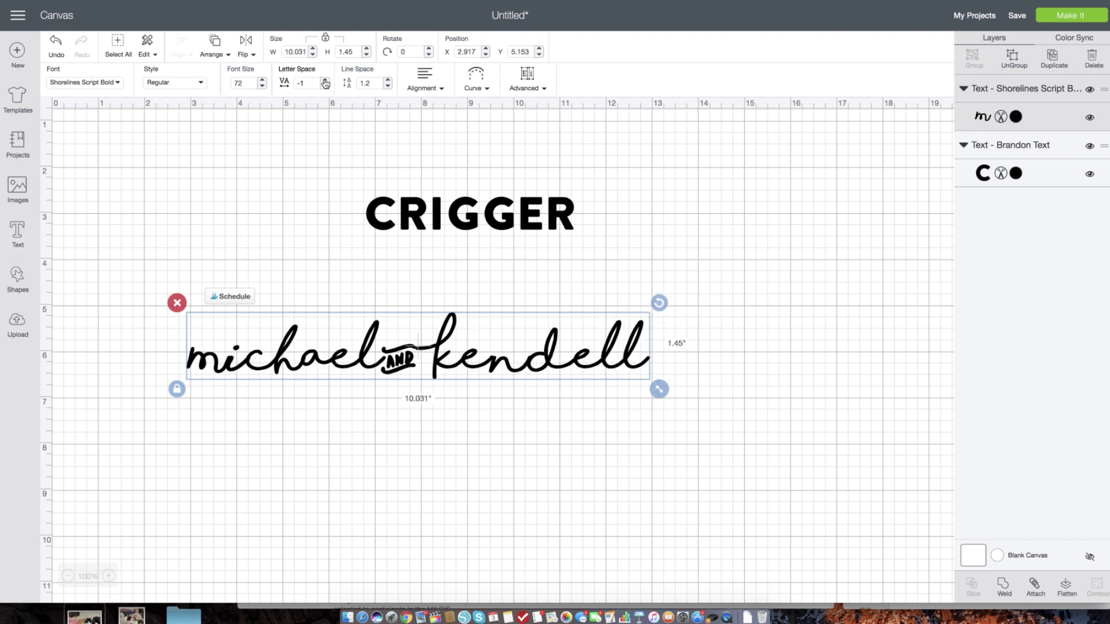
click(325, 82)
click(325, 83)
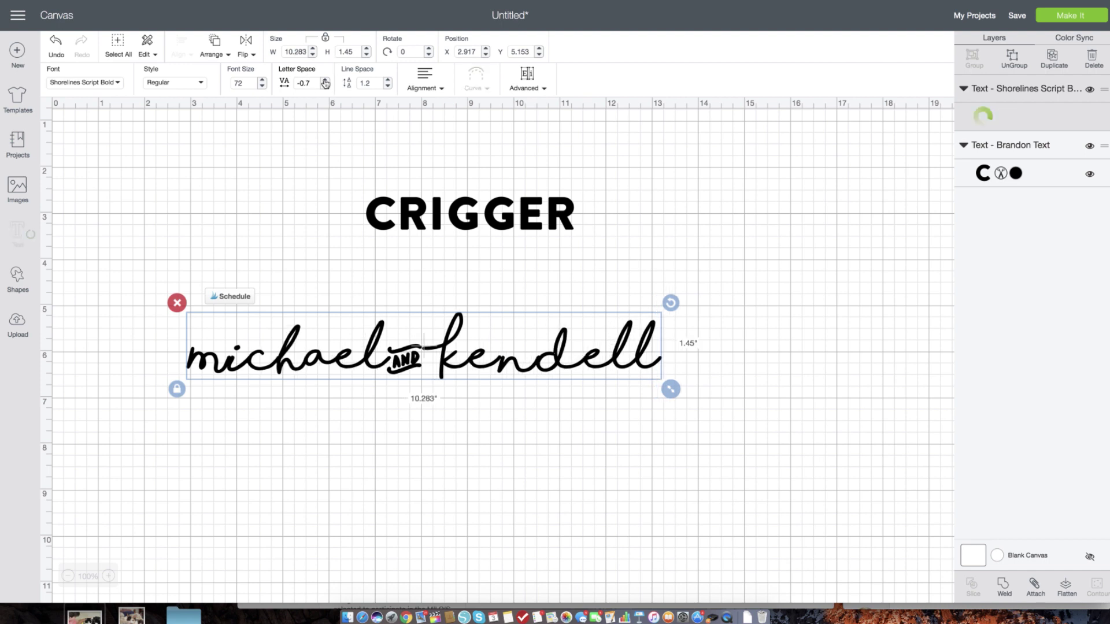
click(326, 82)
- Zoom in and use Advanced > Ungroup To Letters to split the script names into individual letters
click(108, 577)
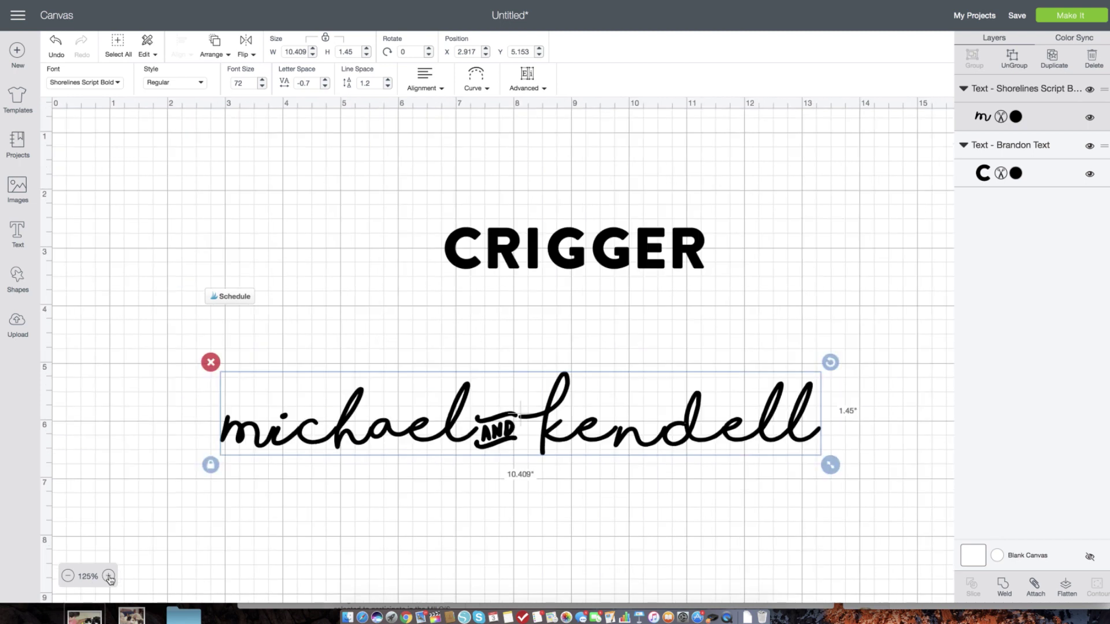
click(109, 576)
scroll(599, 507, down, 1)
scroll(598, 504, down, 1)
scroll(598, 504, right, 5)
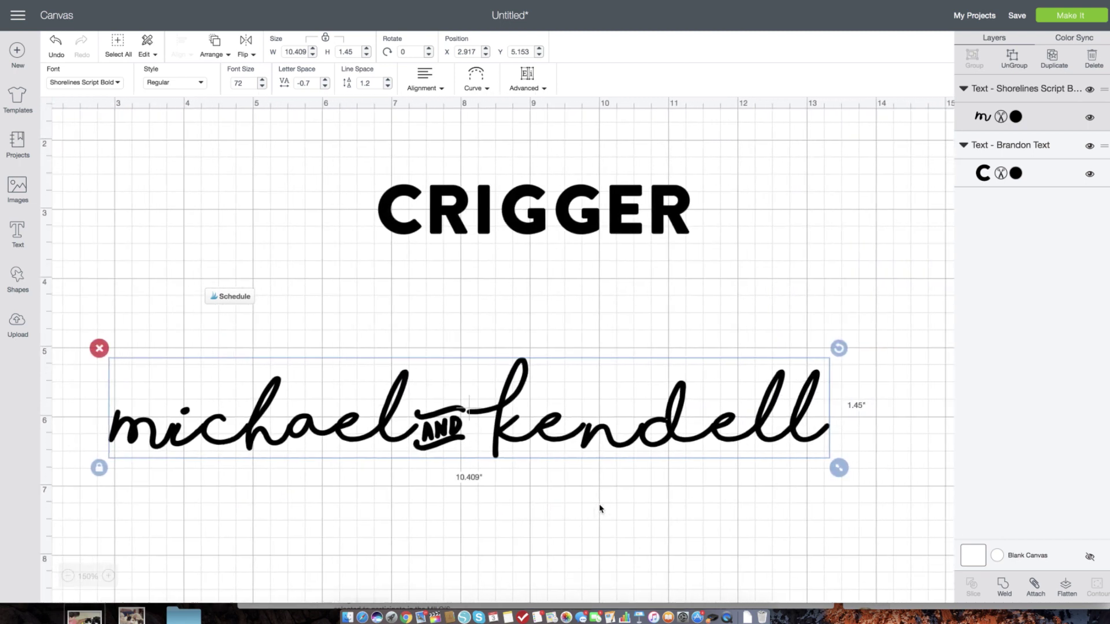
click(536, 92)
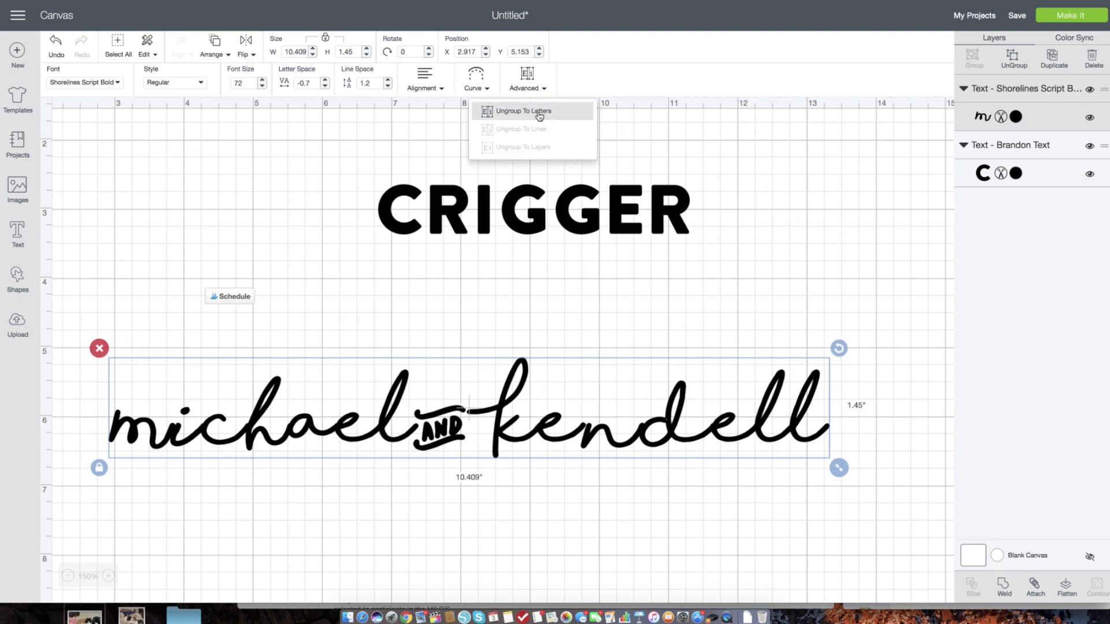
click(1015, 57)
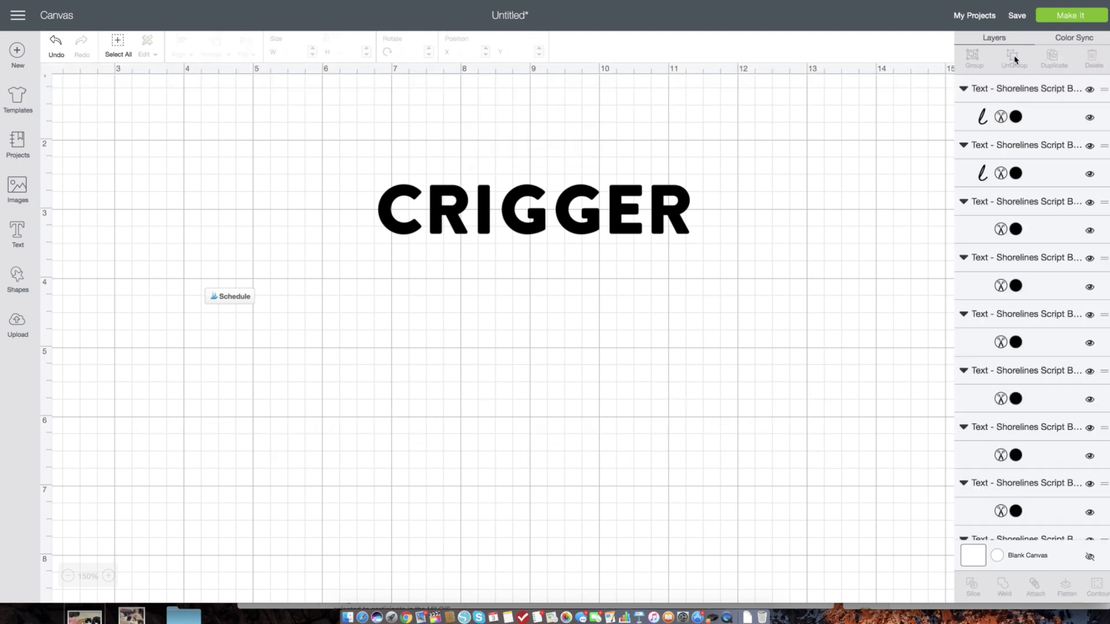
scroll(1026, 247, down, 1)
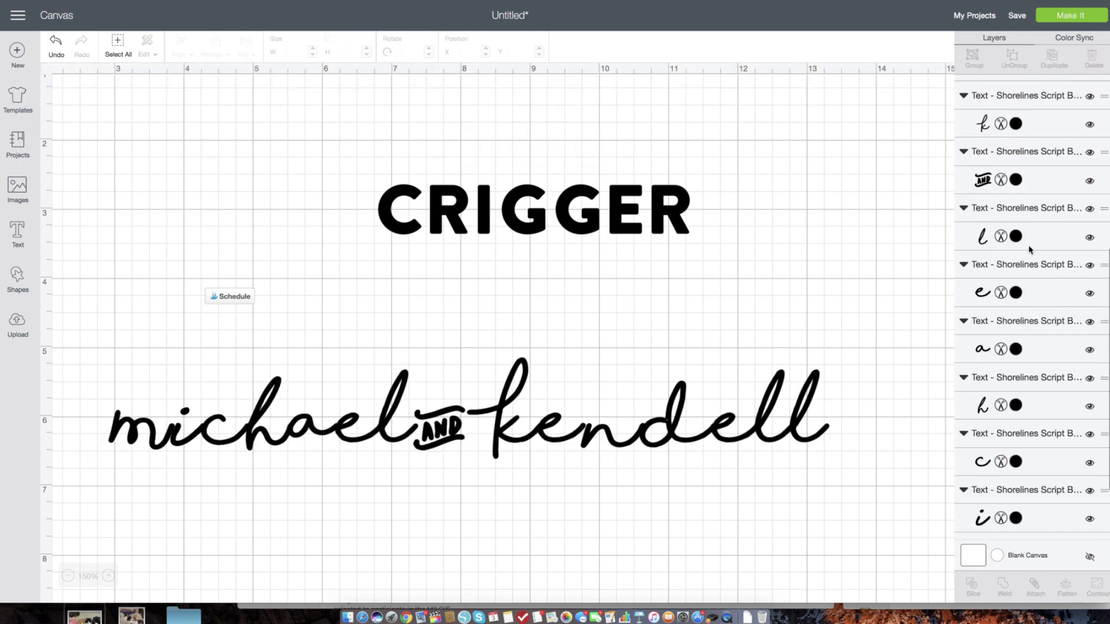
scroll(1030, 250, down, 2)
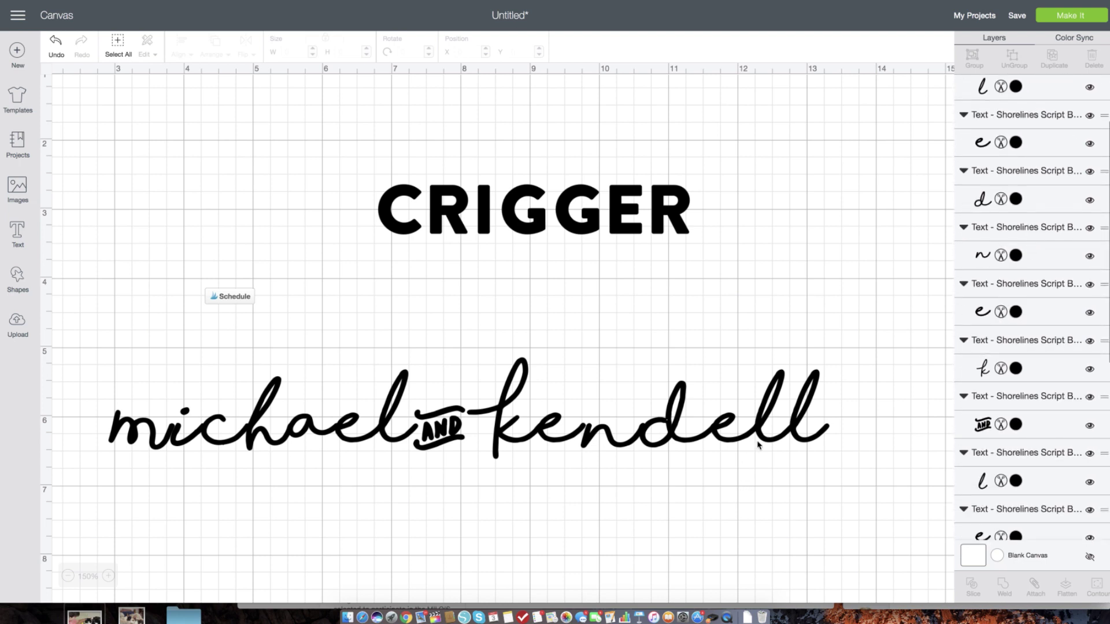
click(806, 407)
- Undo the stray 'l' move and nudge the 'dell' letters closer to the 'n' of kendell
drag(804, 412, 836, 405)
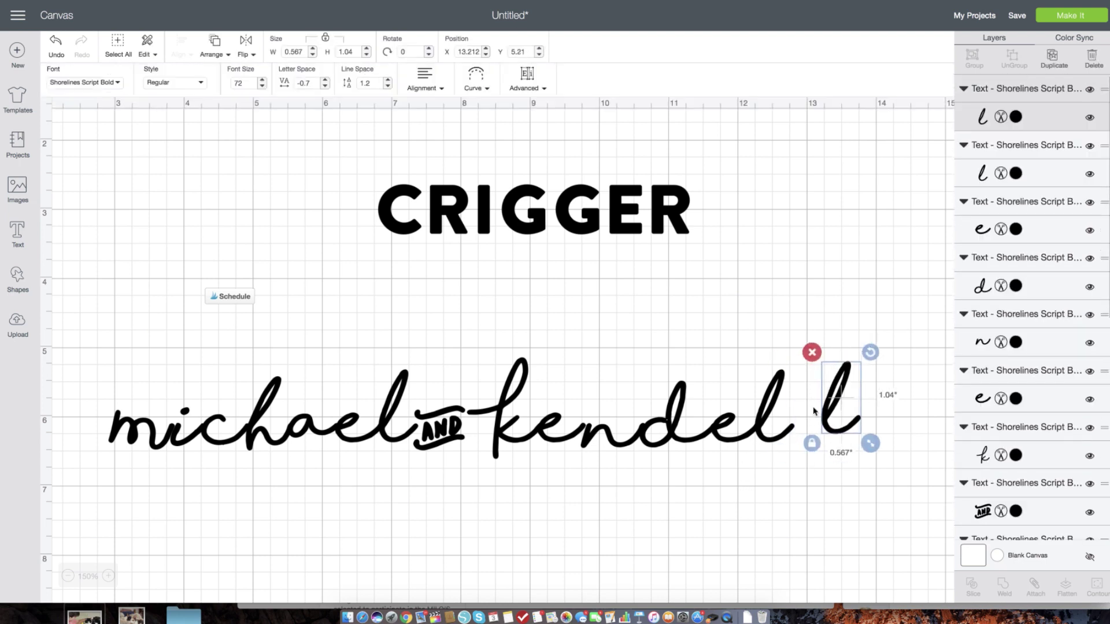
click(803, 397)
key(super+z)
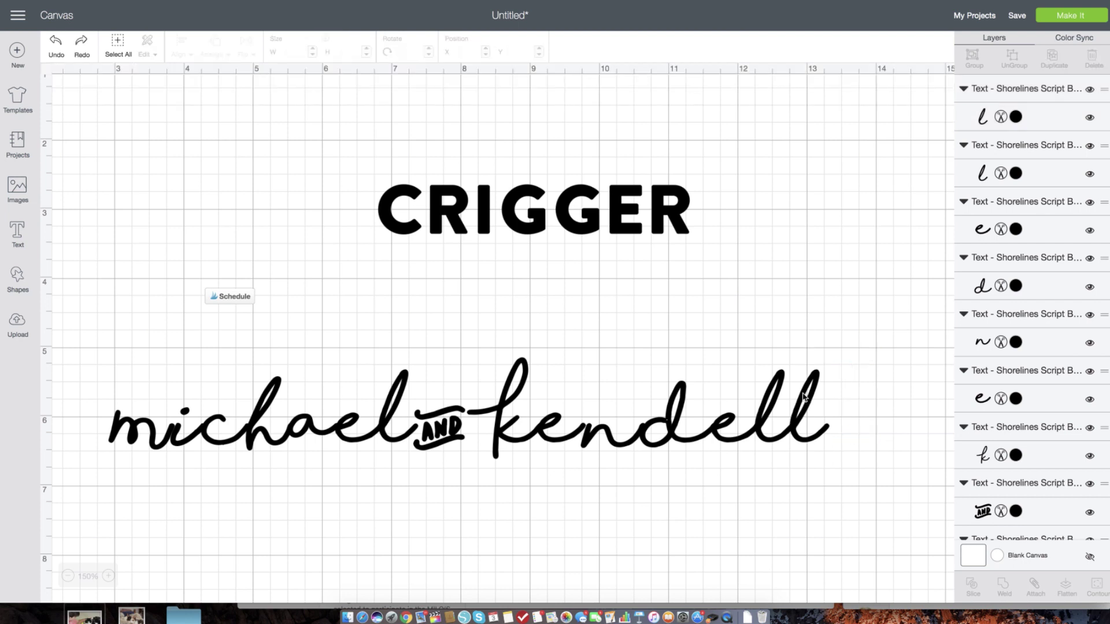
drag(651, 464, 843, 366)
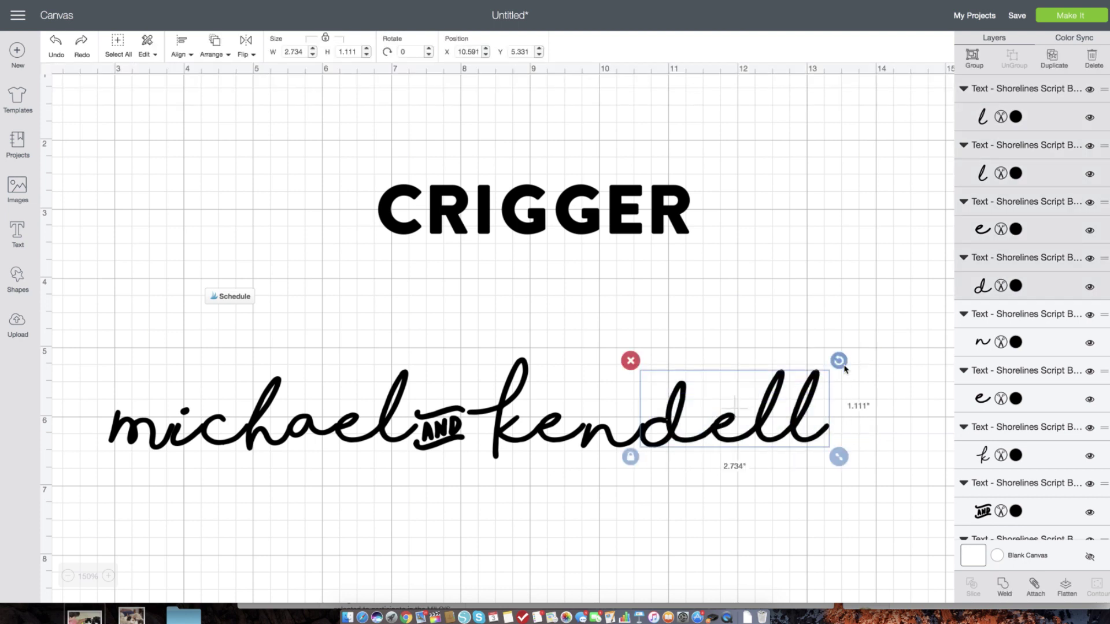
click(744, 407)
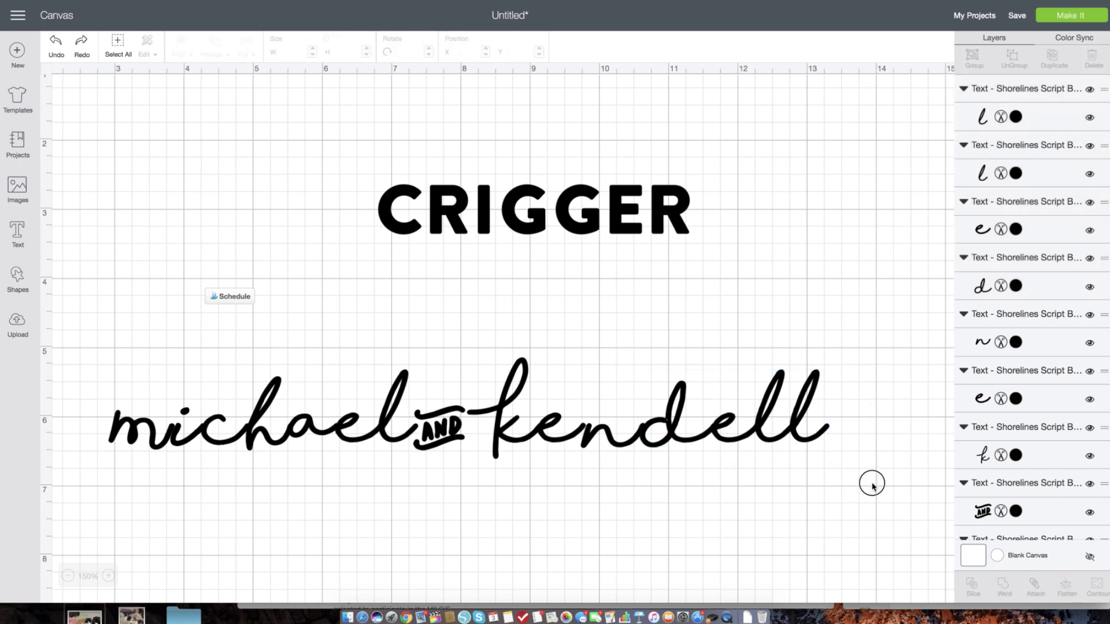
drag(872, 481, 670, 362)
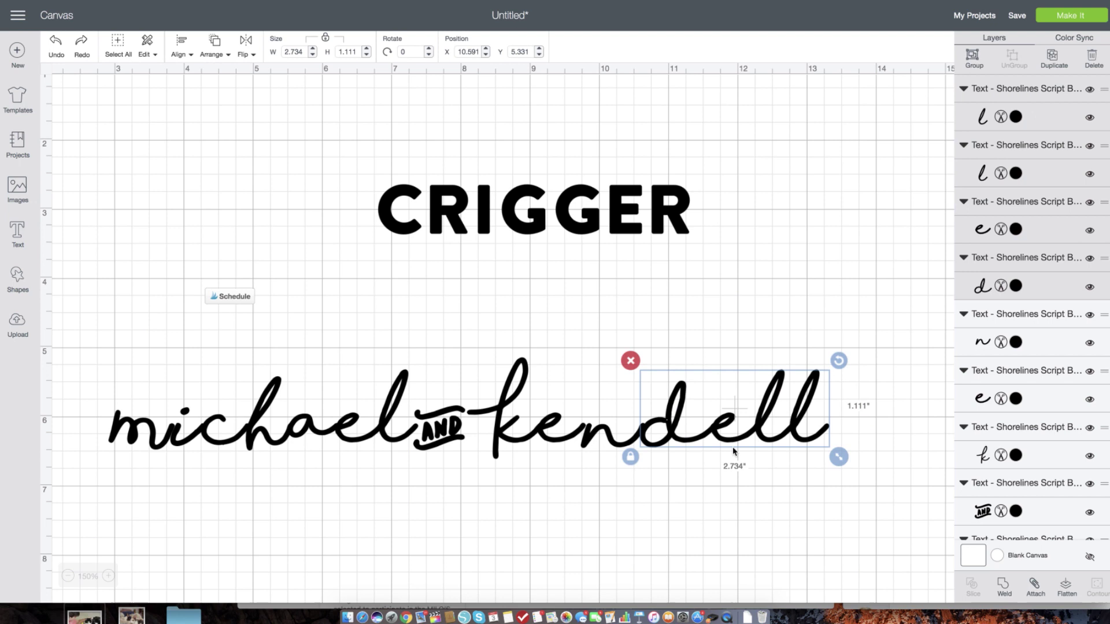
click(733, 413)
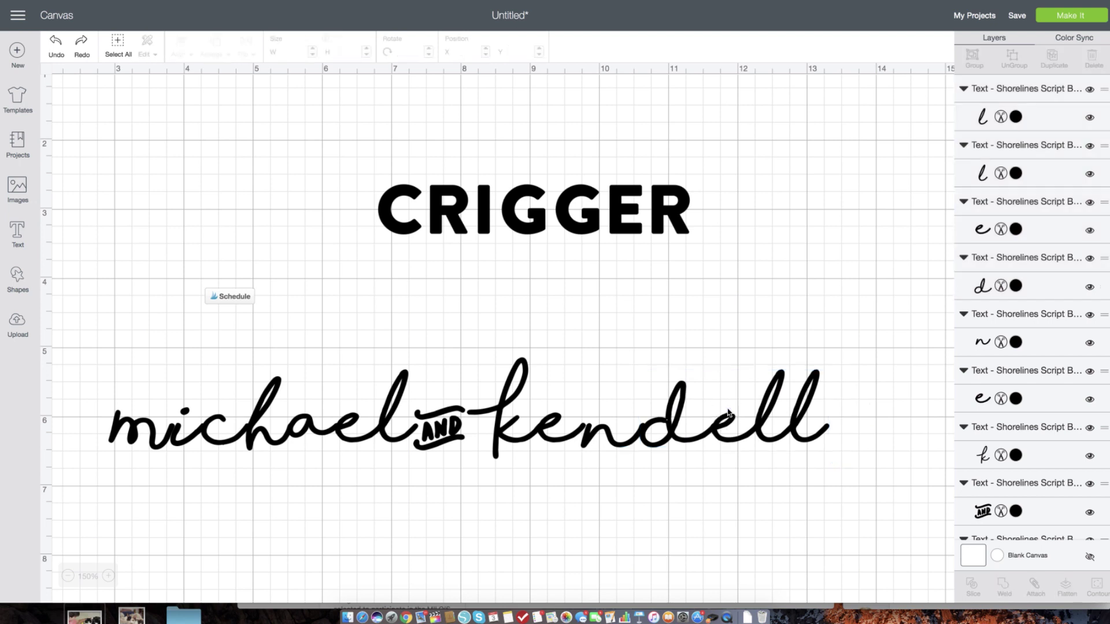
drag(858, 480, 664, 349)
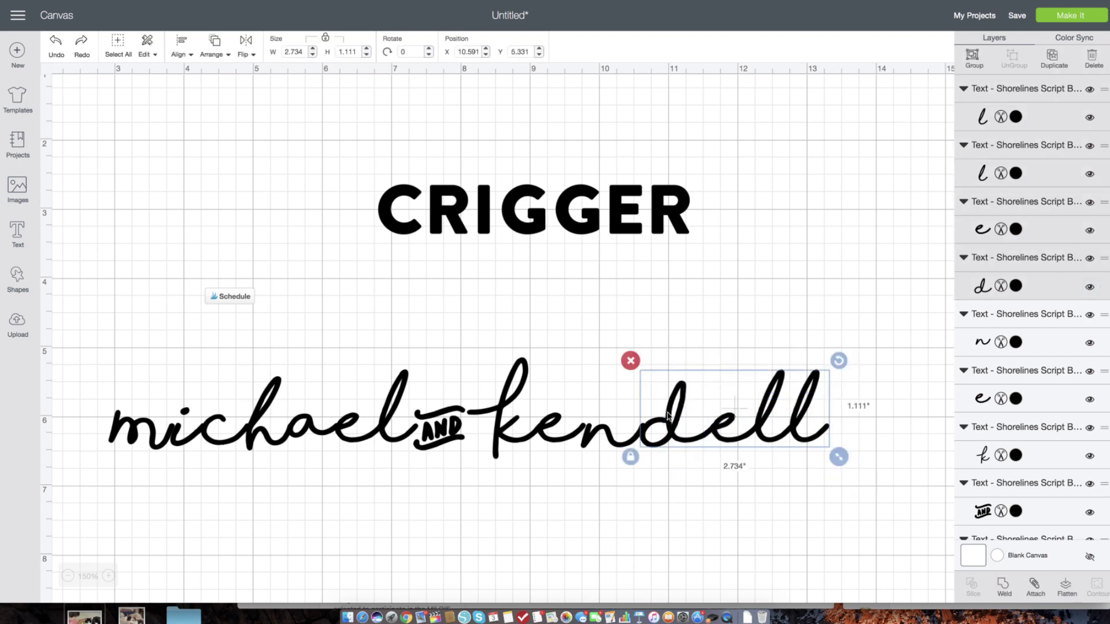
drag(668, 427, 664, 426)
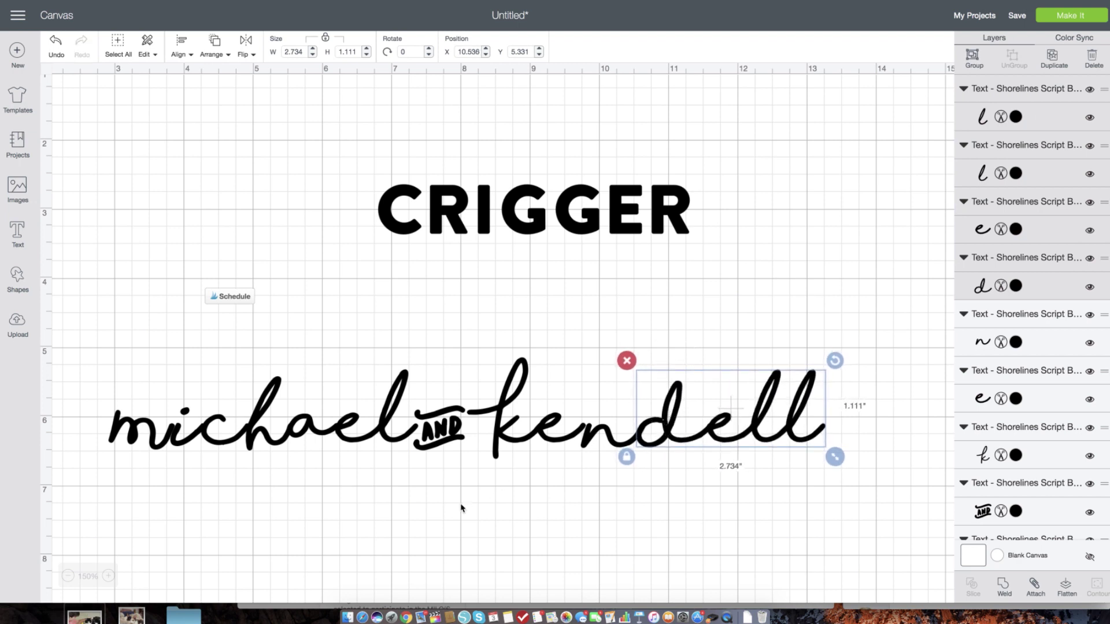
- Shift the 'k' toward the 'e', nudge the AND graphic right, and move the 'm' closer
drag(500, 485, 586, 369)
drag(540, 431, 545, 431)
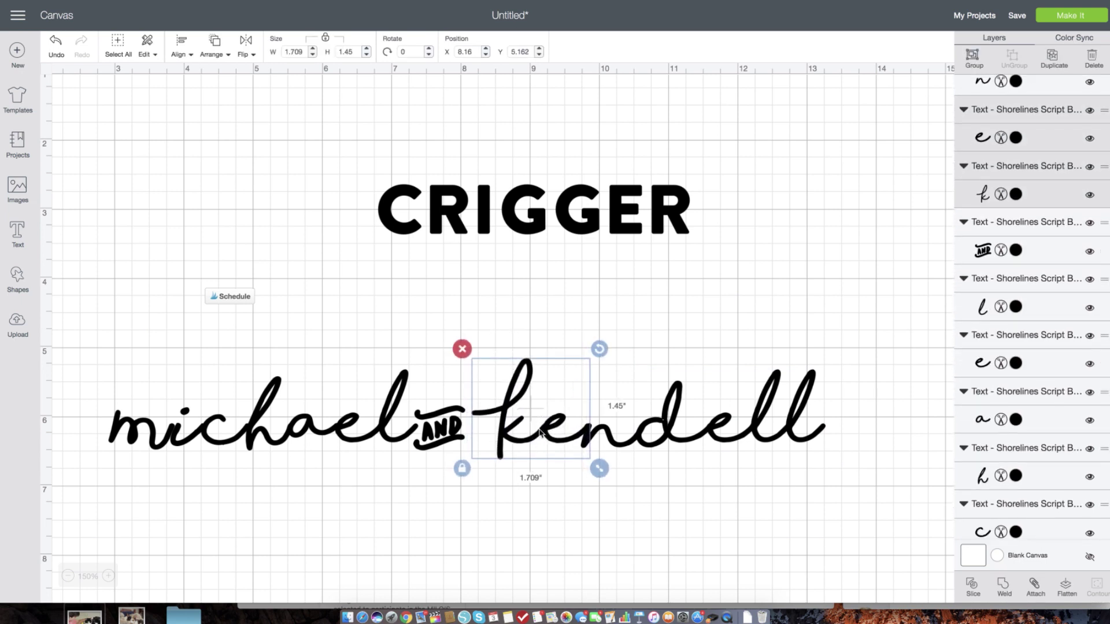
click(400, 508)
drag(437, 432, 443, 435)
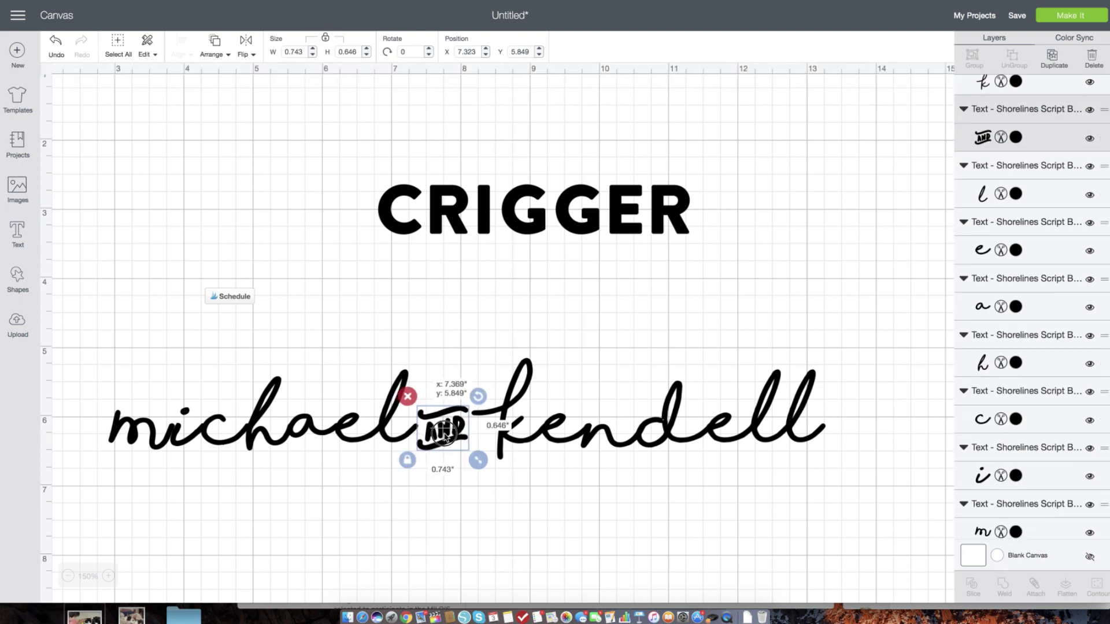
drag(444, 435, 444, 434)
drag(150, 437, 158, 434)
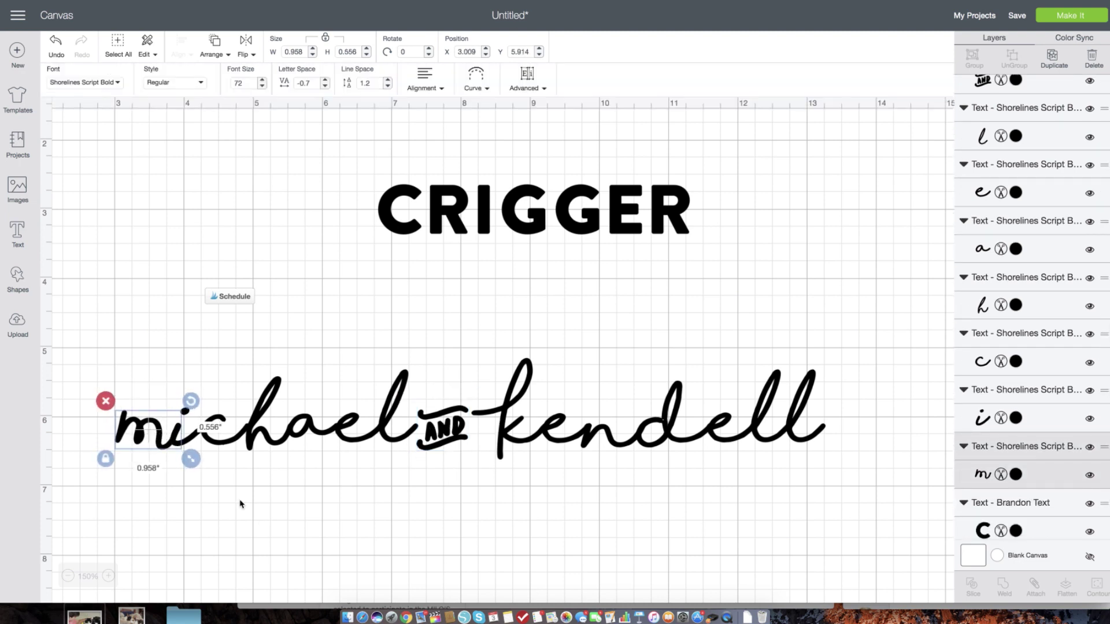
click(235, 535)
- Close the gaps in 'michael', then weld all the script letters into one shape
drag(117, 475, 173, 439)
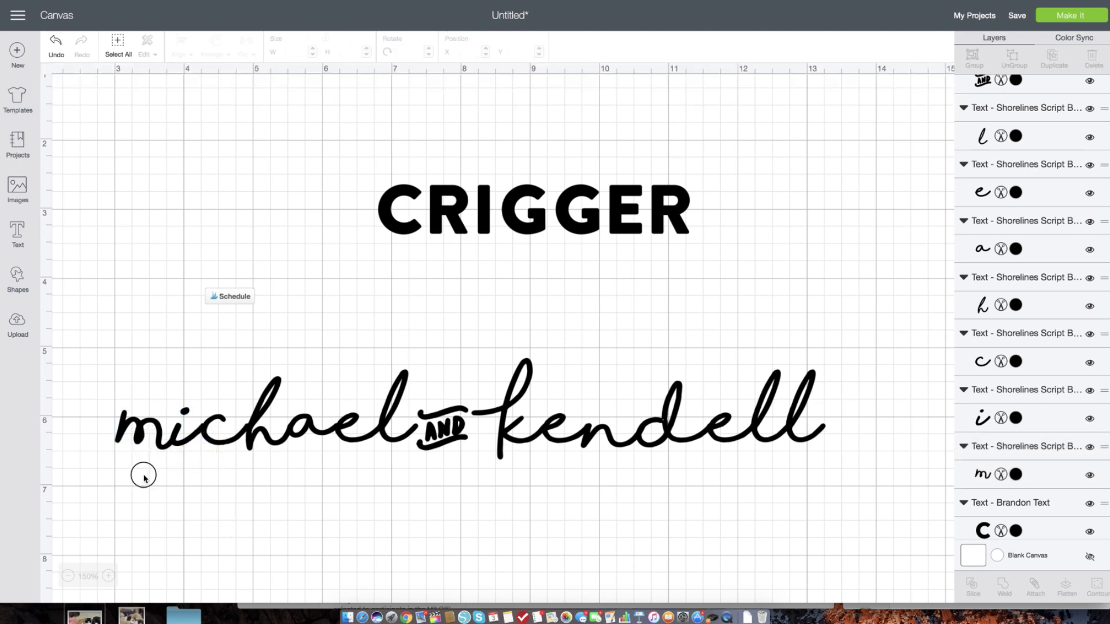
drag(141, 473, 167, 443)
click(179, 503)
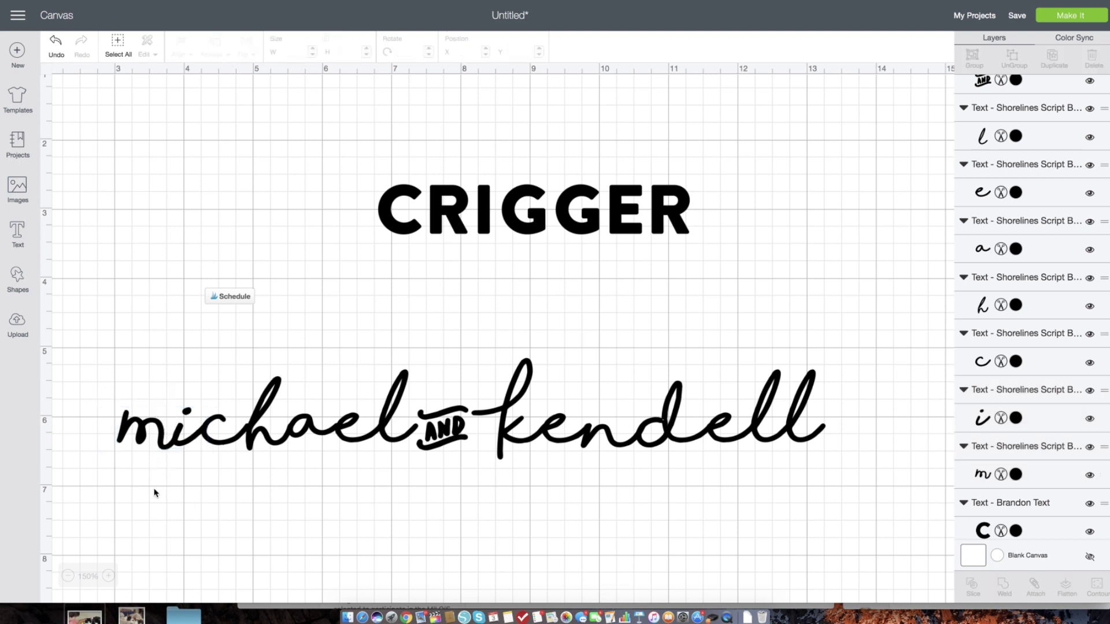
drag(155, 492, 239, 377)
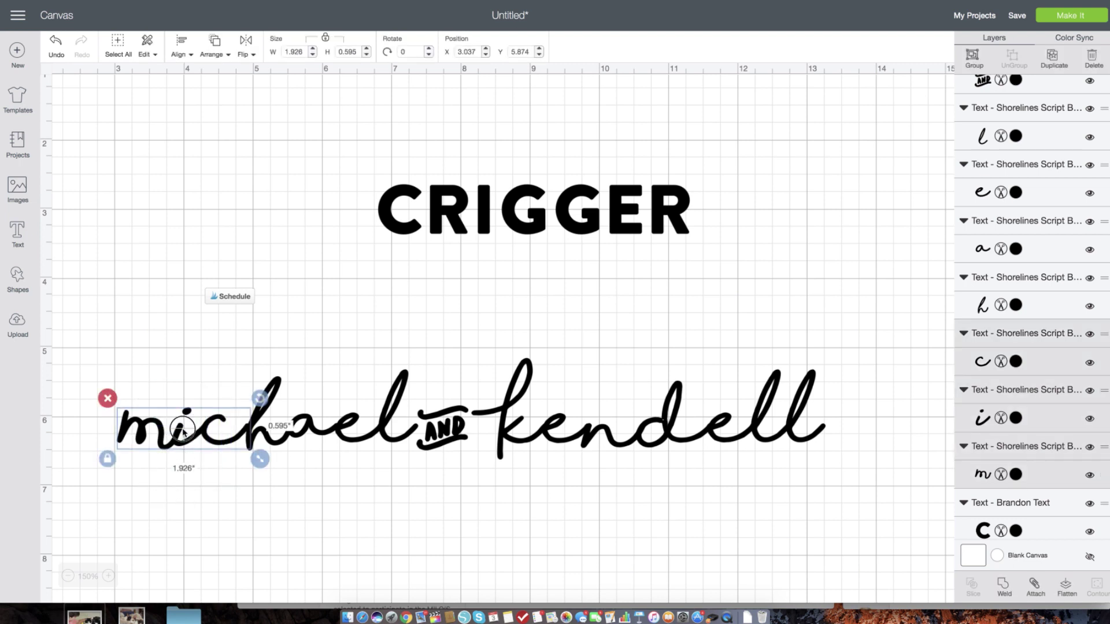
drag(182, 430, 185, 431)
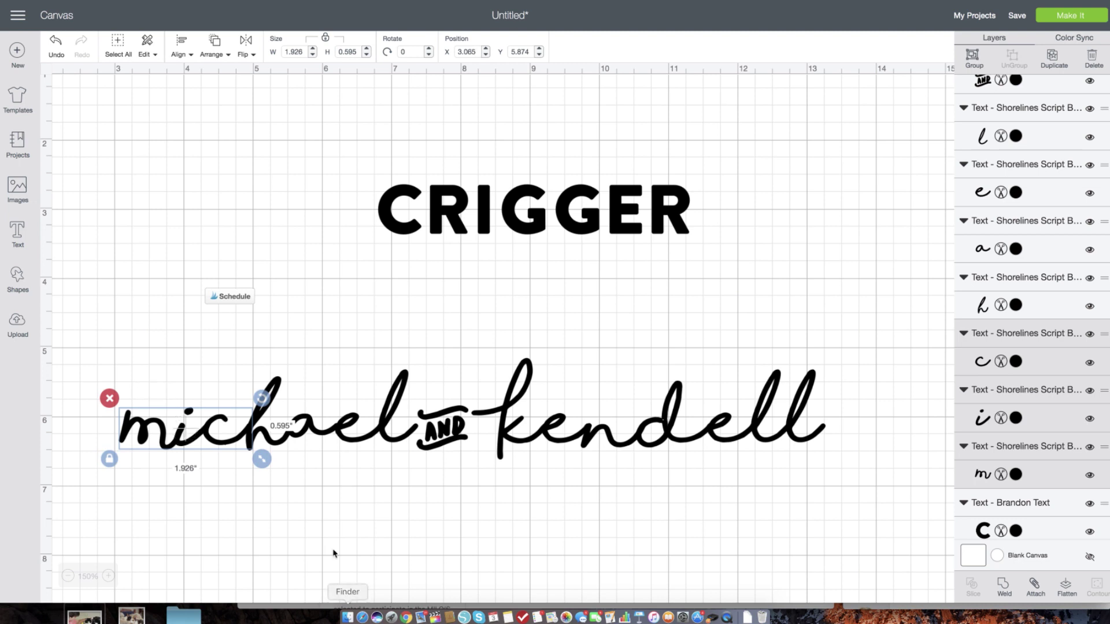
click(322, 530)
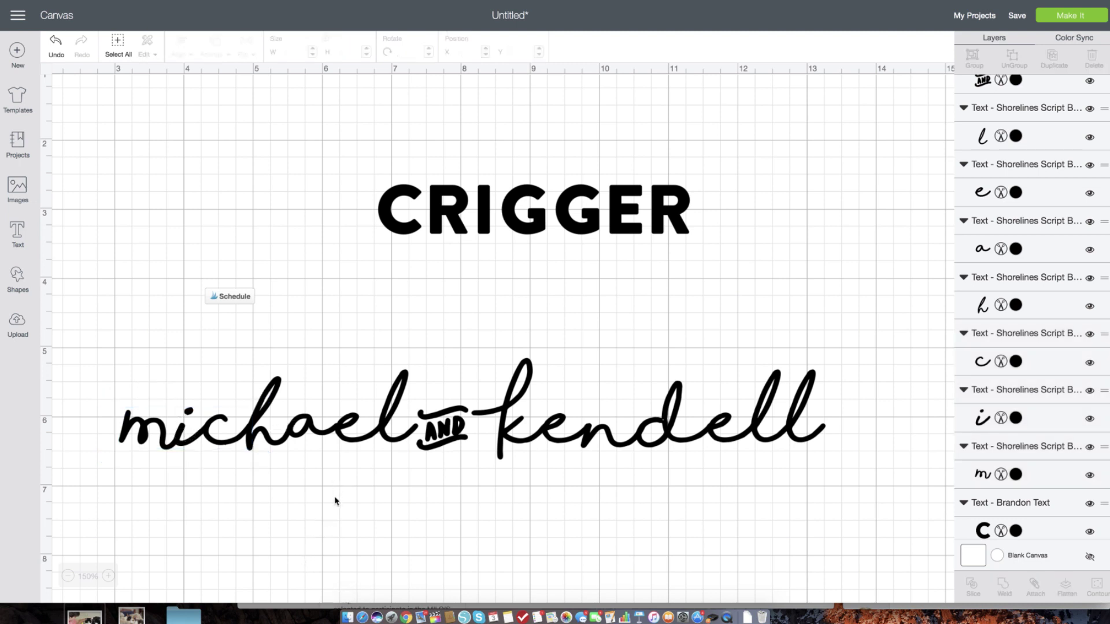
drag(341, 490, 343, 405)
click(258, 516)
drag(139, 499, 315, 346)
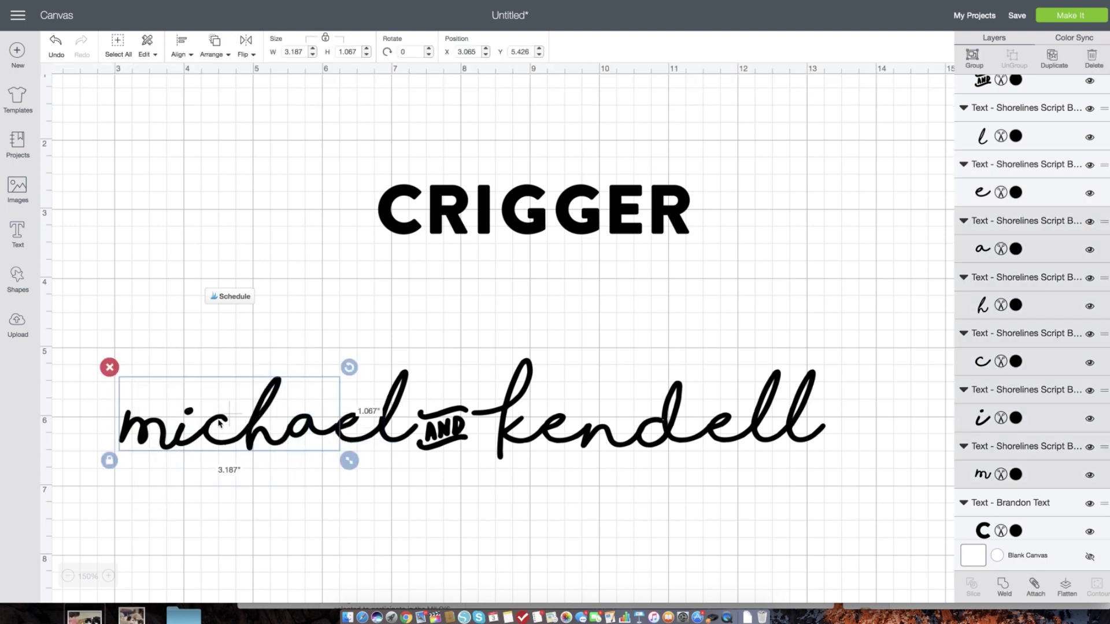
drag(228, 420, 230, 420)
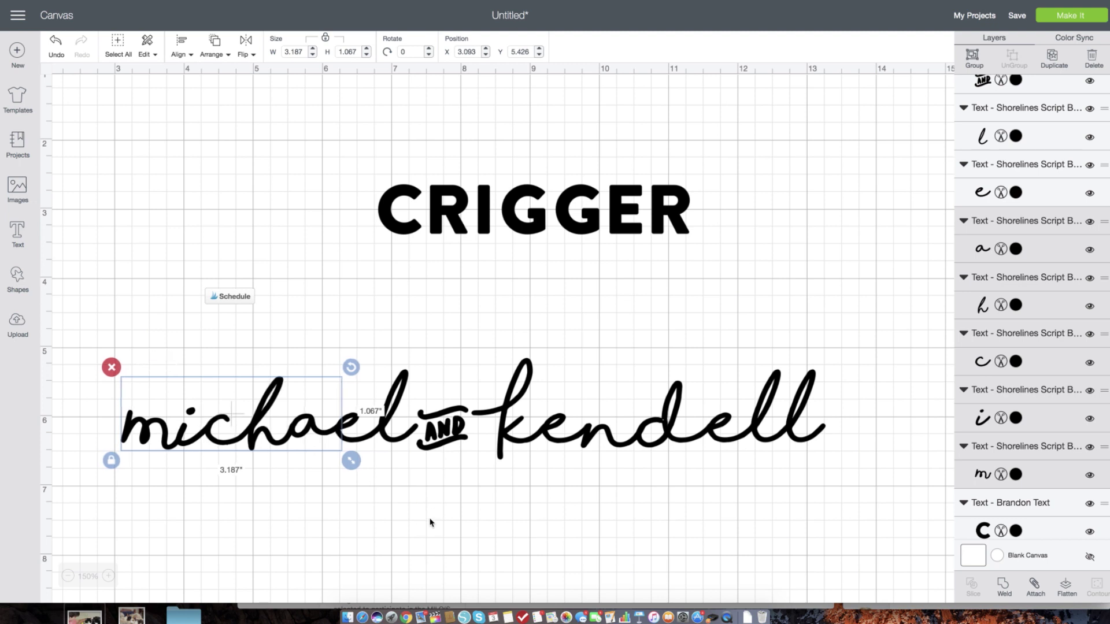
drag(87, 346, 863, 471)
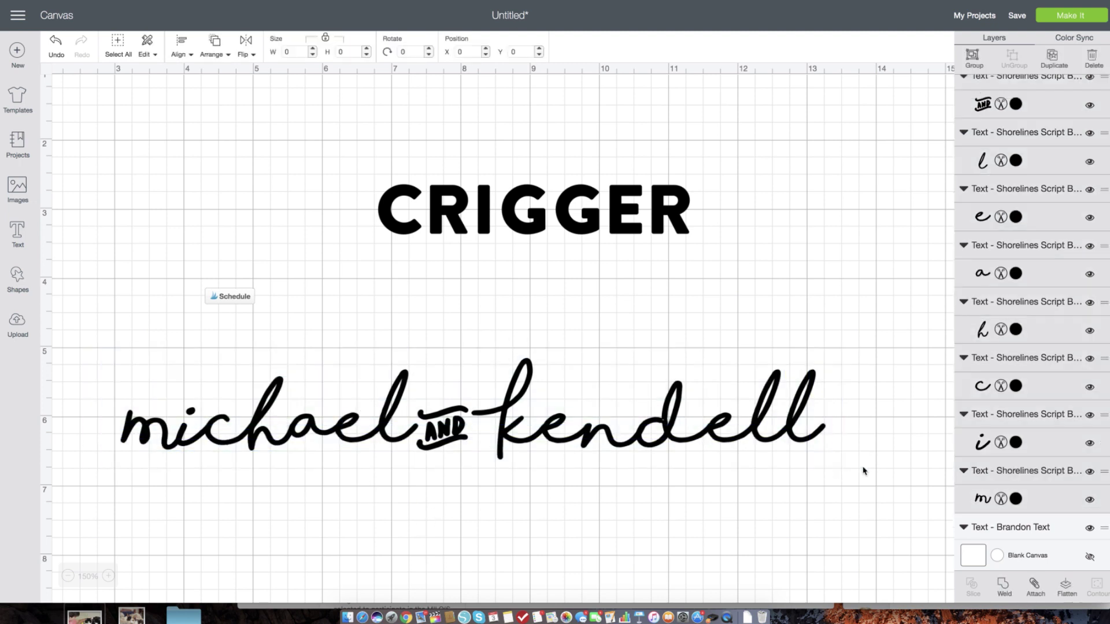
click(1003, 588)
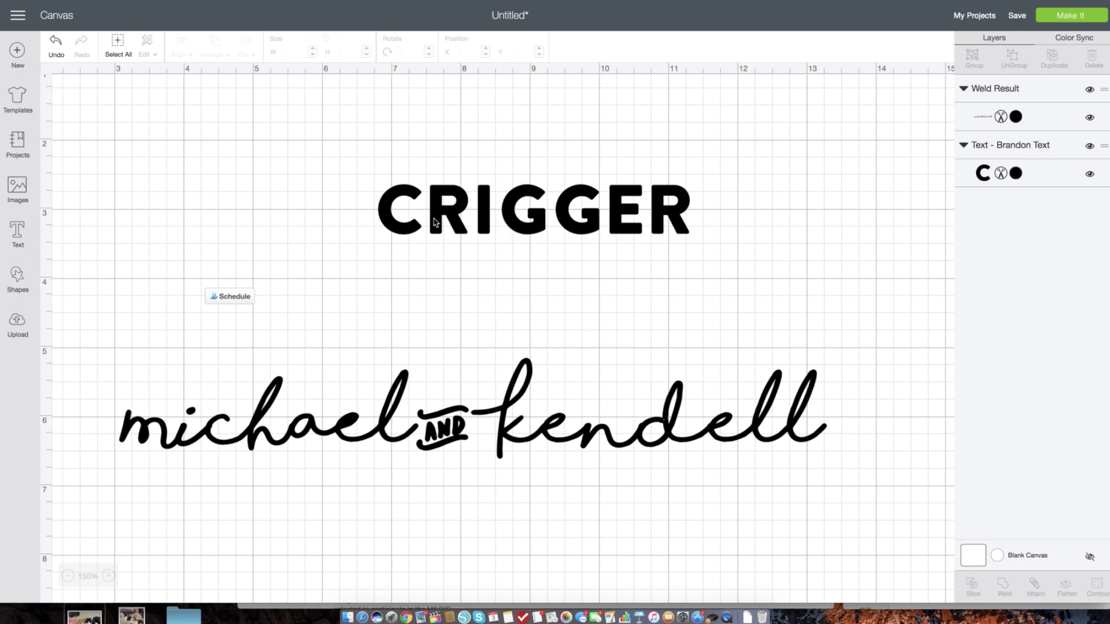
- Tighten CRIGGER's letter spacing to -0.1, move it up-left and enlarge it to about 8.9 inches wide
click(487, 211)
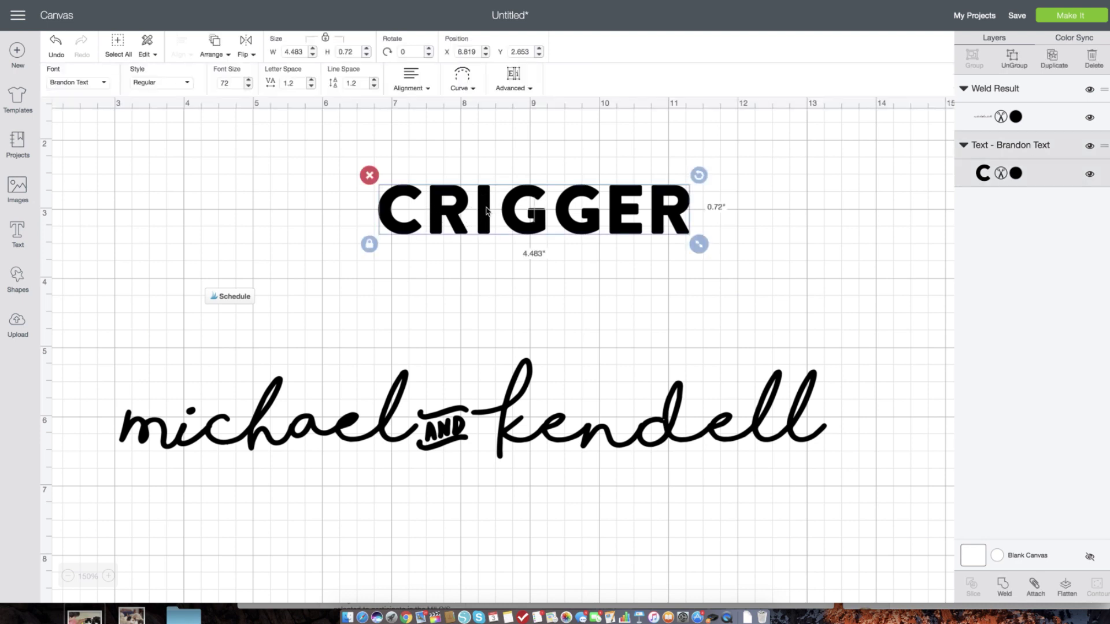
click(311, 87)
click(310, 87)
click(310, 87)
click(310, 86)
click(311, 86)
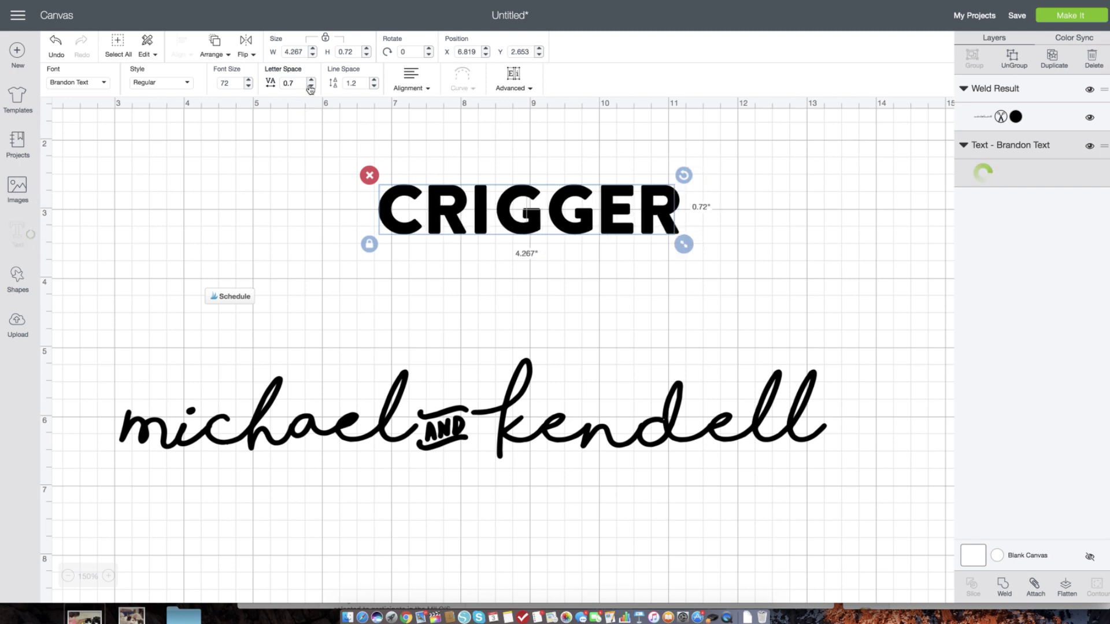
click(311, 87)
click(311, 87)
click(311, 87)
click(310, 87)
click(311, 87)
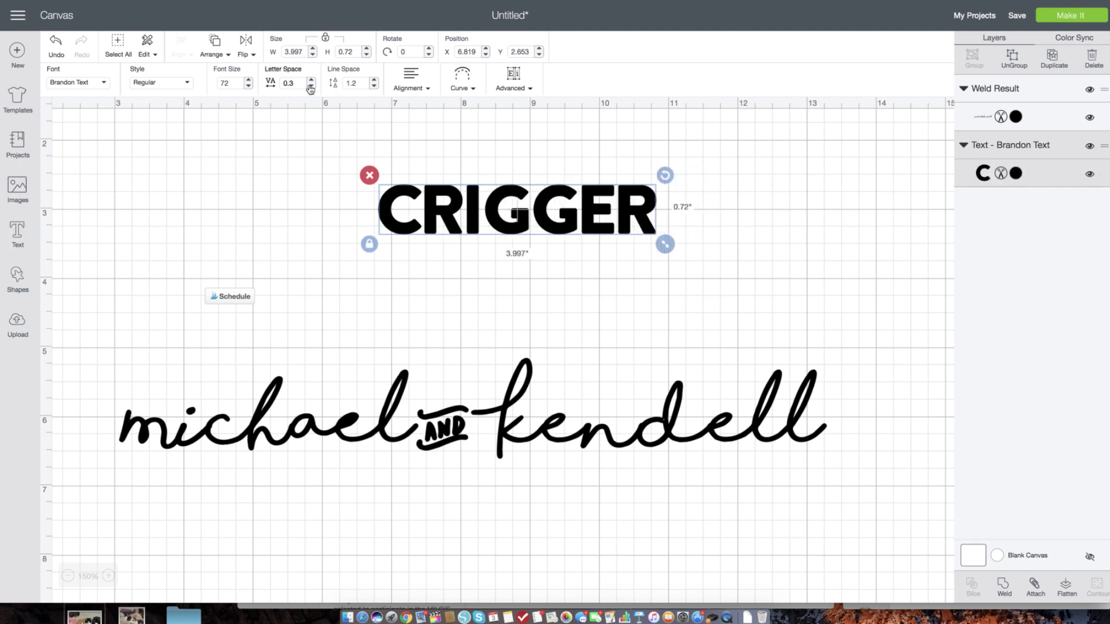
click(311, 86)
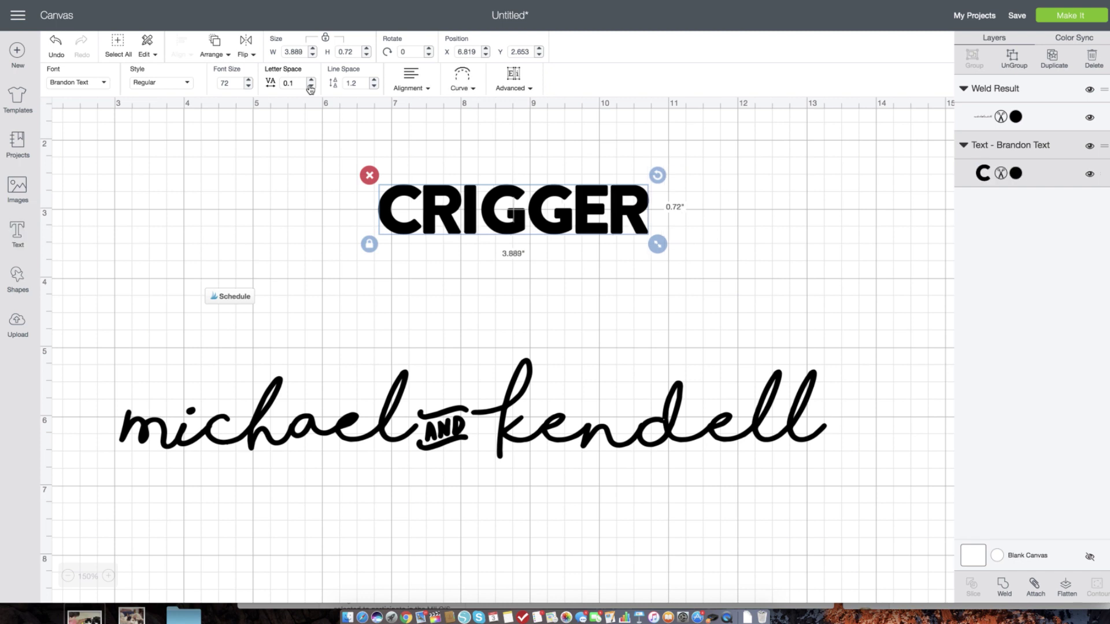
click(310, 87)
click(310, 87)
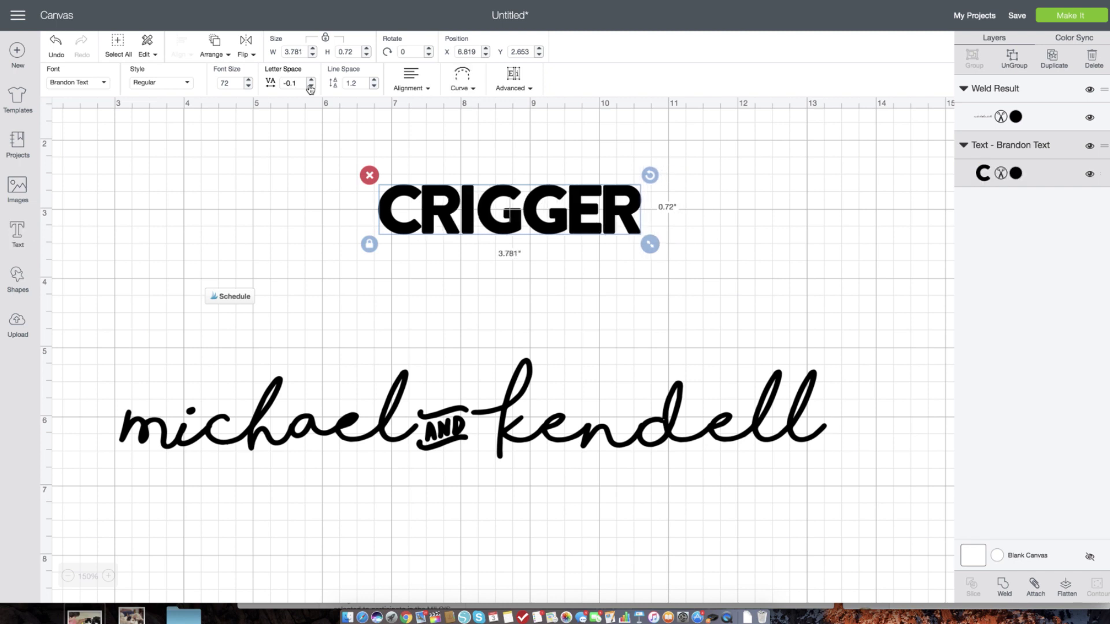
drag(508, 212, 305, 185)
drag(448, 218, 802, 352)
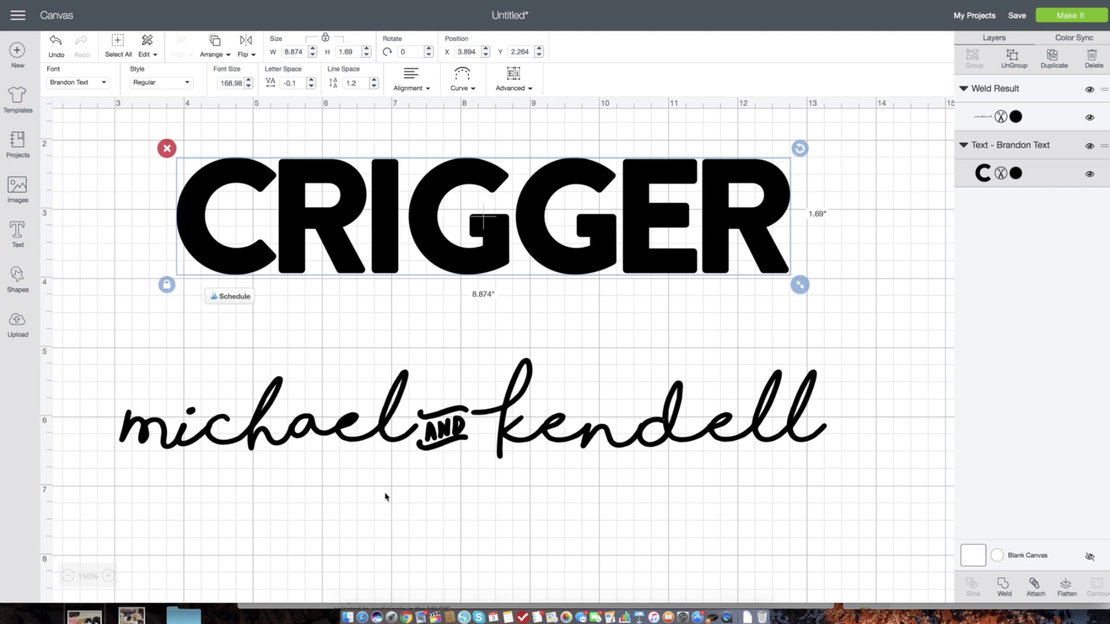
- Move the welded script over CRIGGER and resize it to nearly span CRIGGER's width
drag(445, 431, 473, 232)
drag(865, 270, 680, 244)
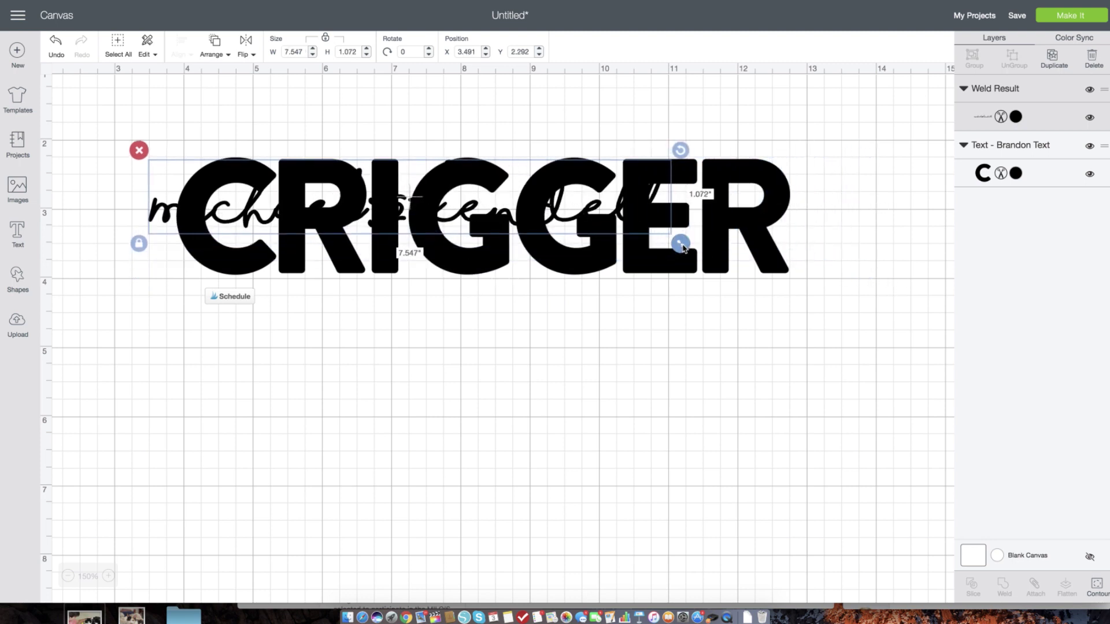
drag(407, 197, 445, 209)
drag(717, 255, 797, 259)
drag(482, 208, 479, 213)
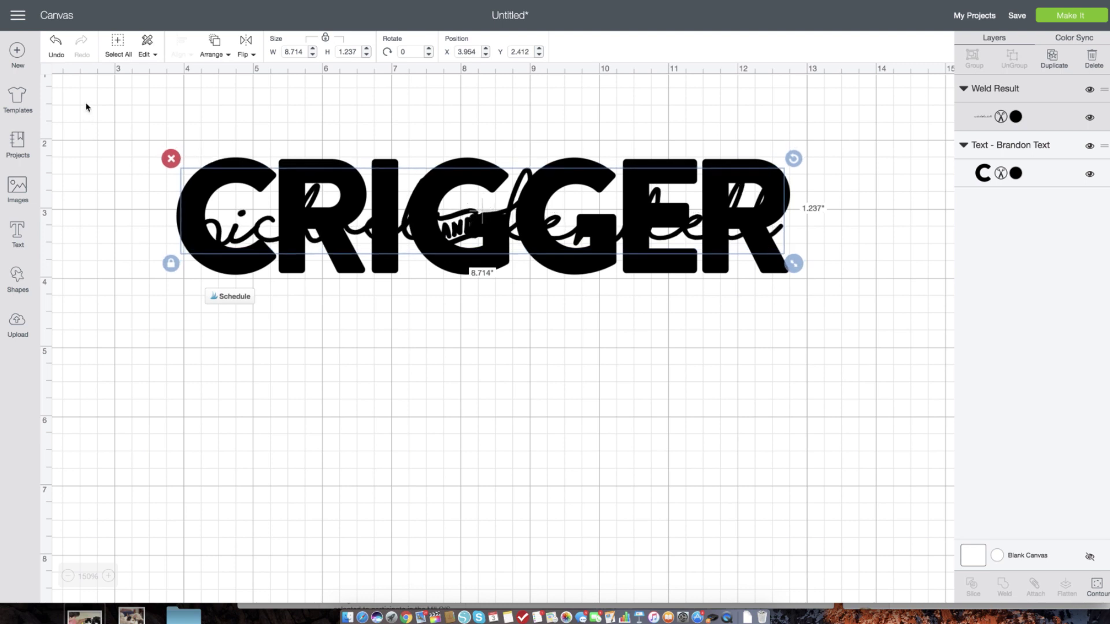
- Select both CRIGGER and the script and align them to Center
drag(85, 107, 841, 344)
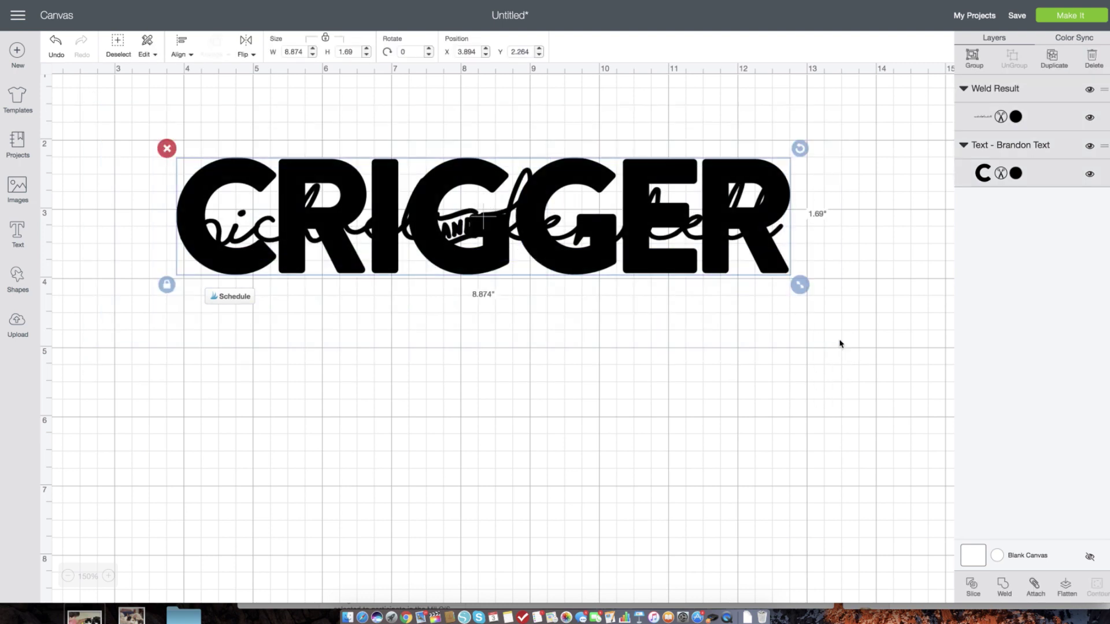
click(191, 58)
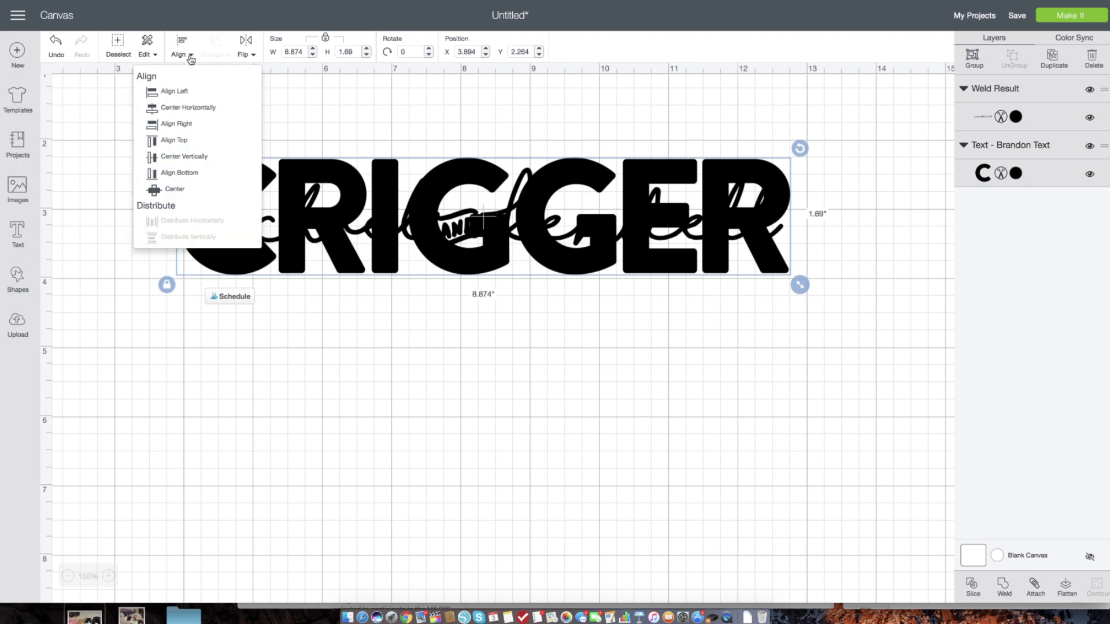
click(183, 191)
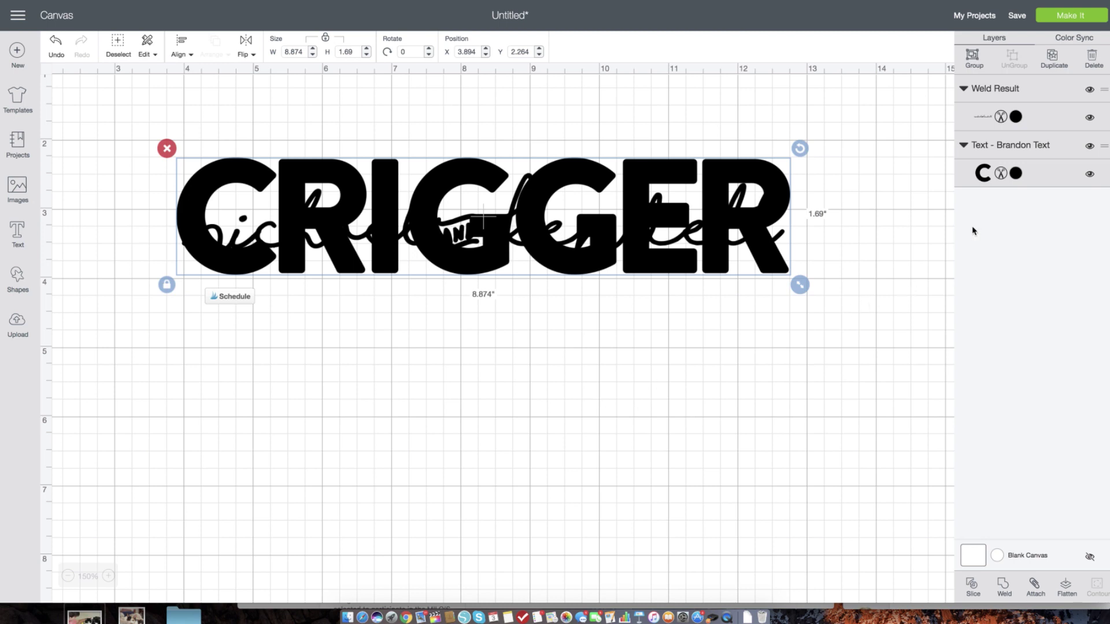
click(1000, 117)
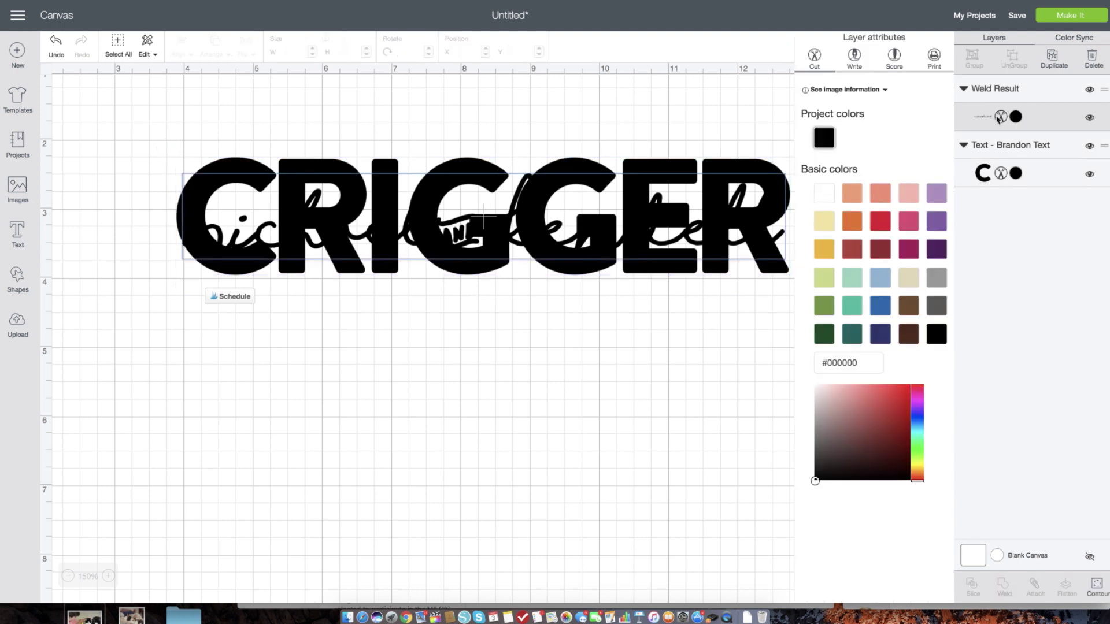
- Switch the welded script to the print layer type and send the design to Make It
click(934, 57)
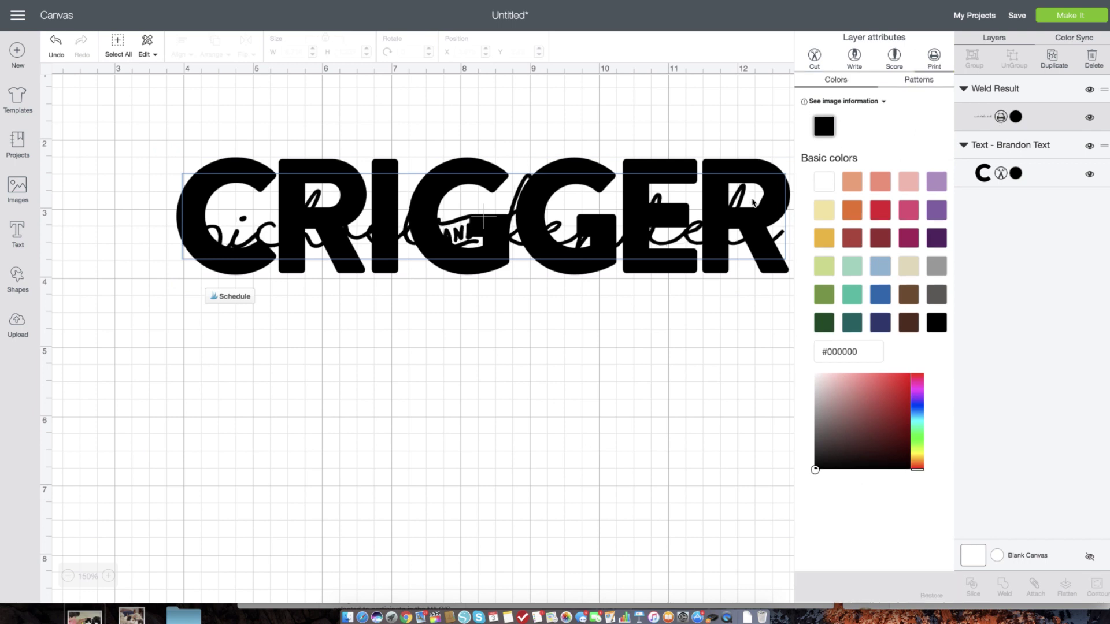
click(665, 339)
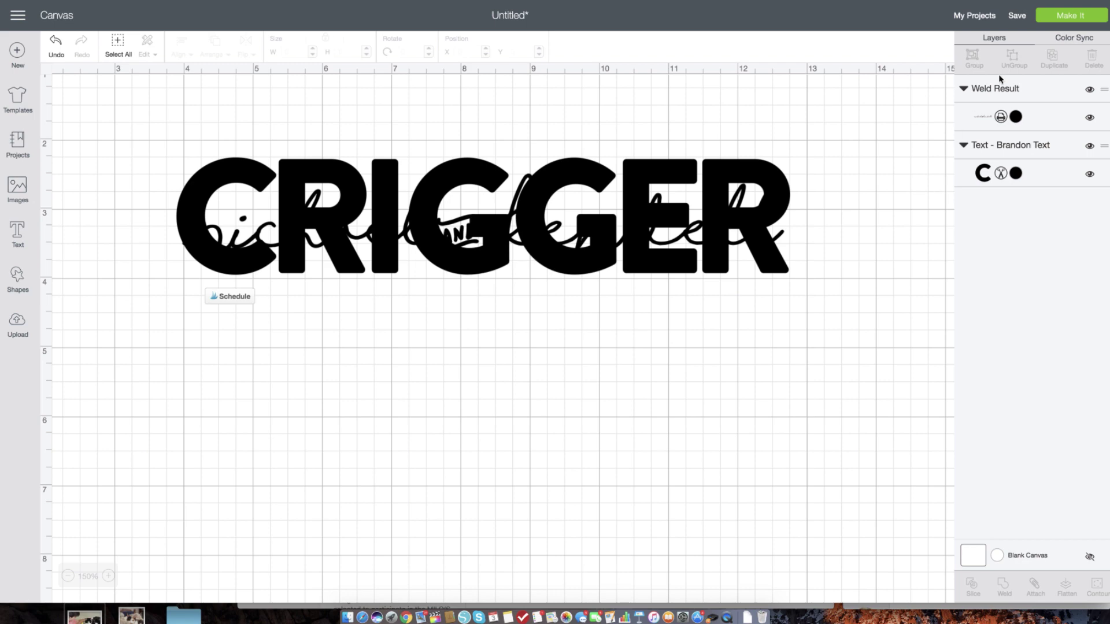
click(1061, 17)
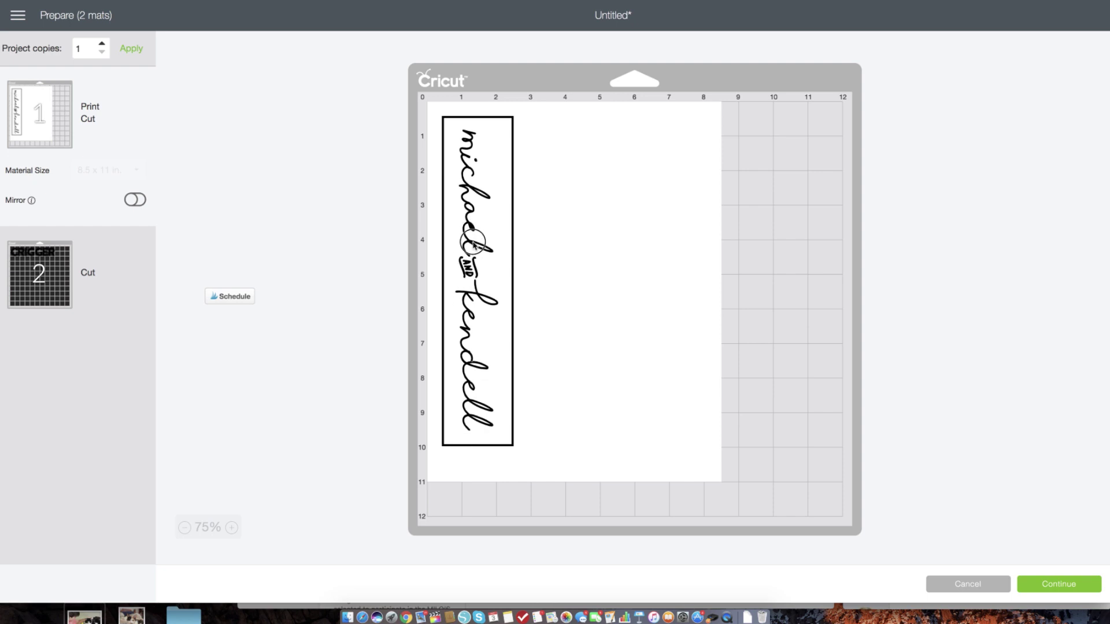
- Continue past the mat preview and open Send To Printer for the script mat
click(1078, 585)
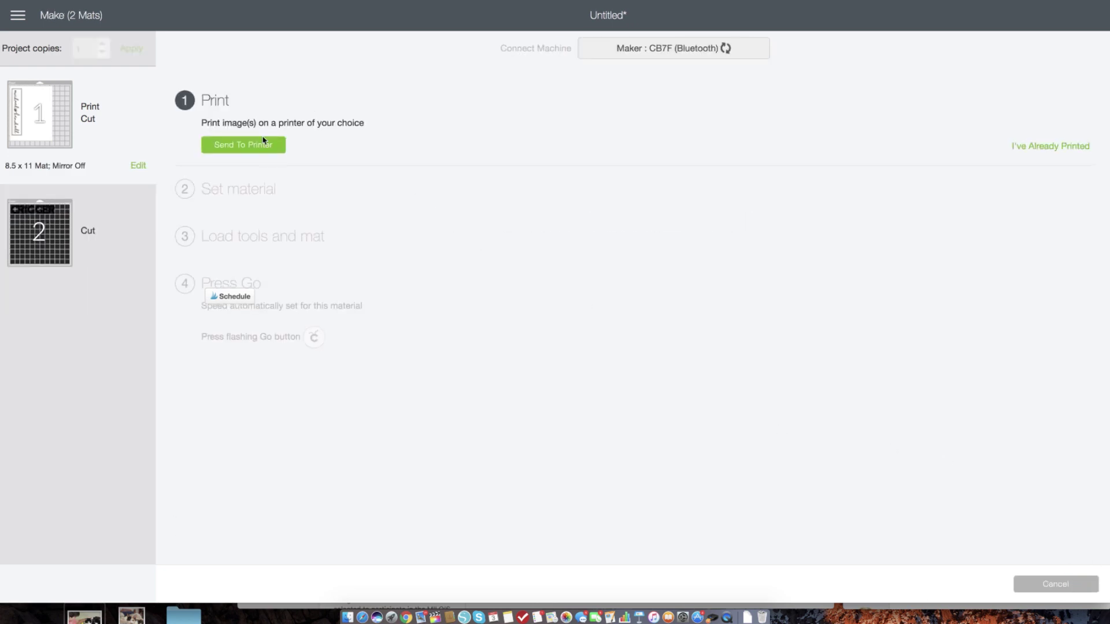
click(250, 150)
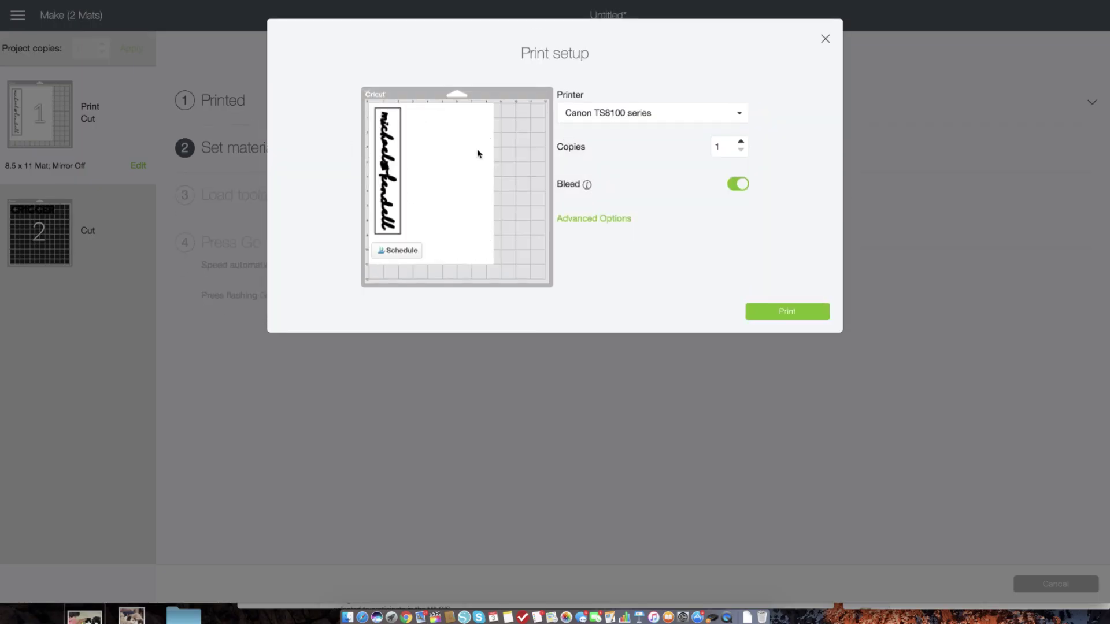
drag(394, 160, 226, 615)
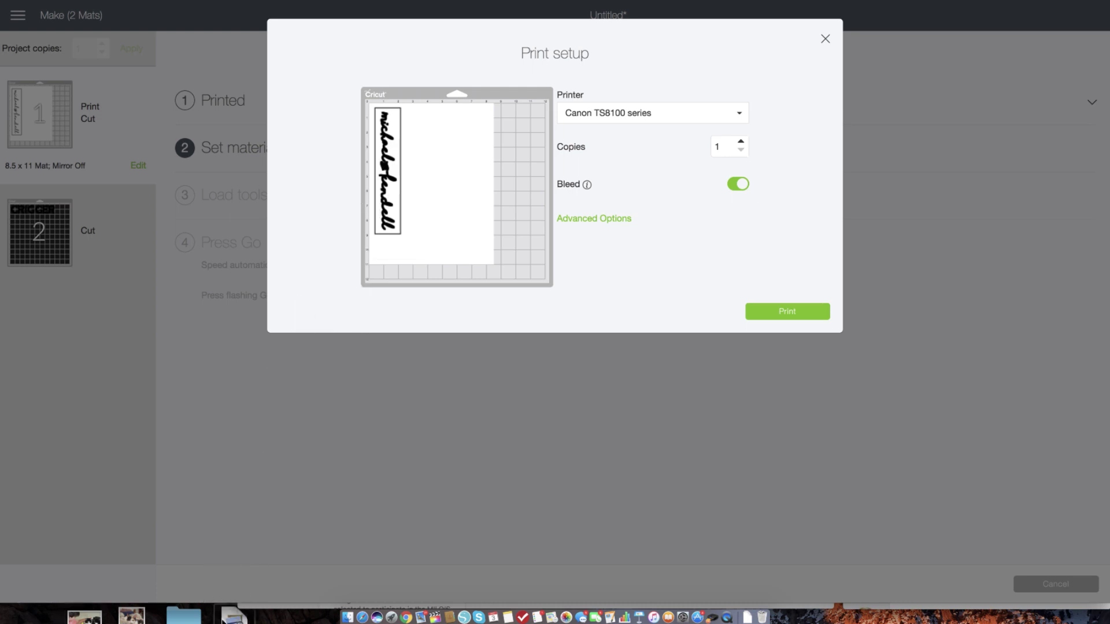
- Save the script mat preview to the Desktop as download (1).png and close the print setup
right_click(386, 171)
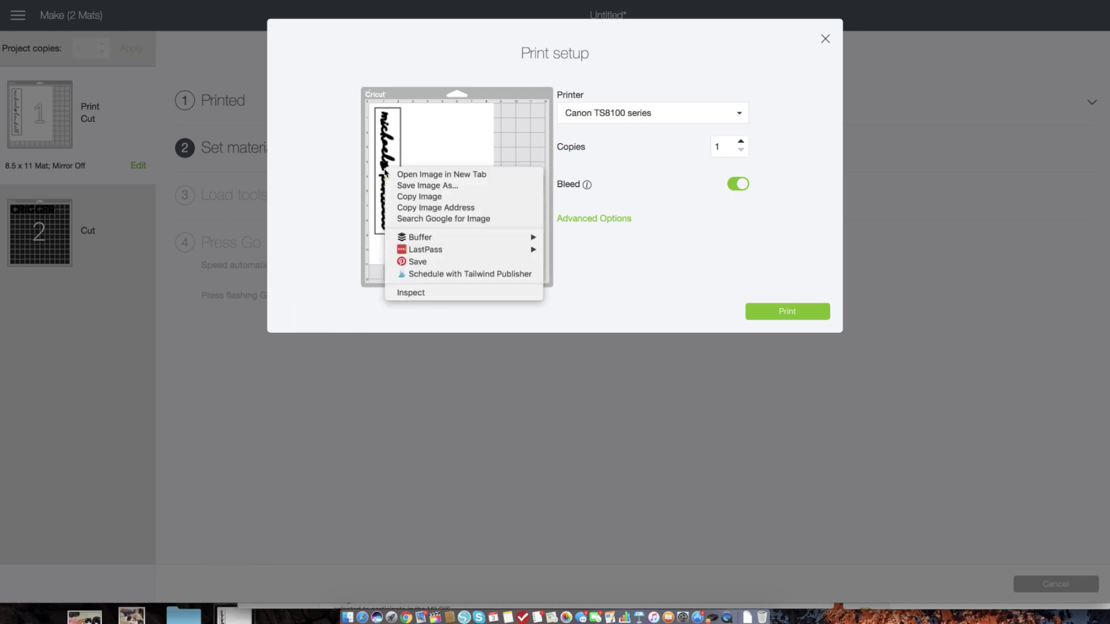
click(433, 185)
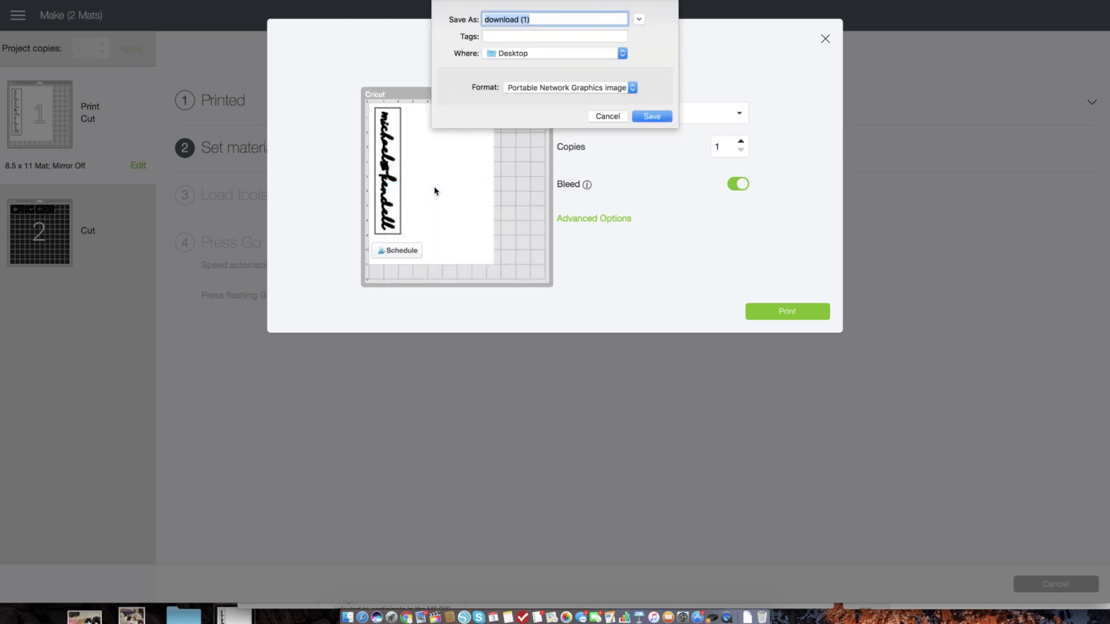
key(Return)
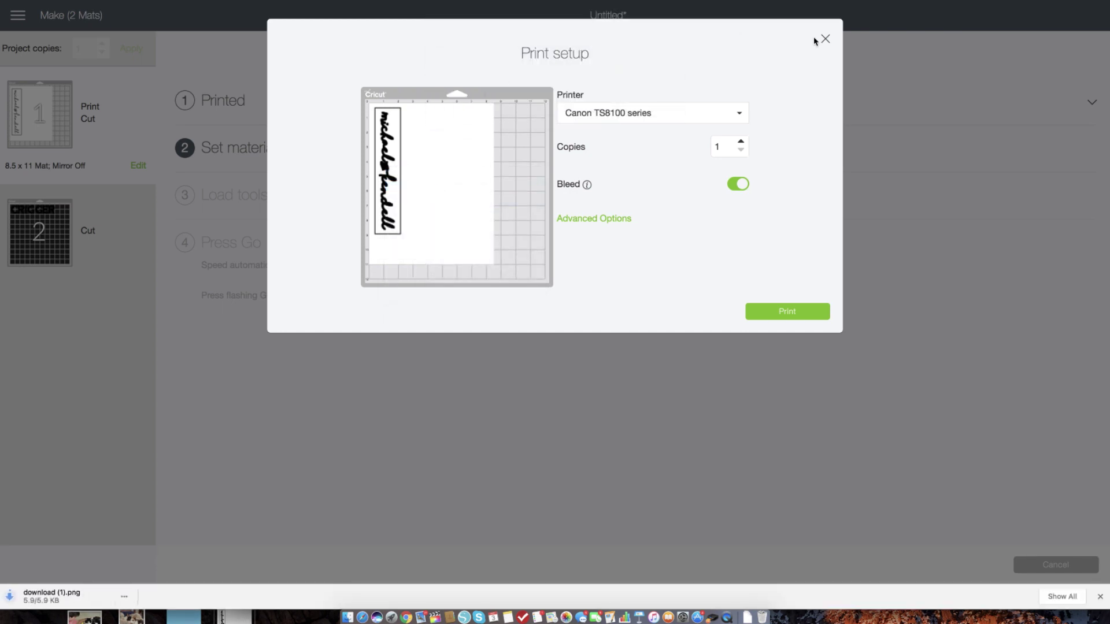
click(824, 39)
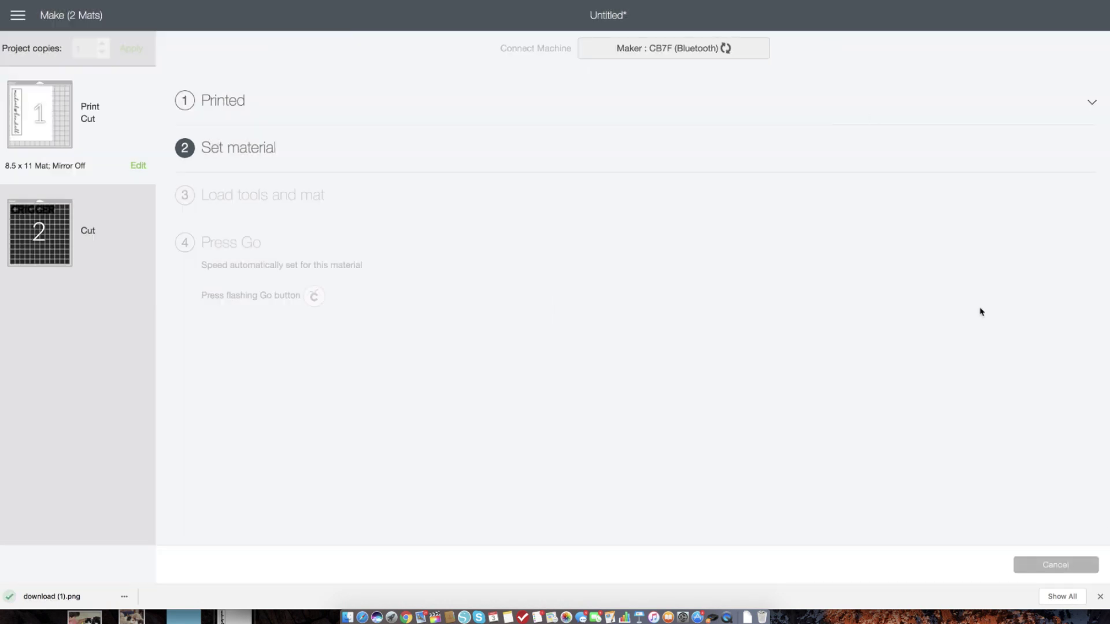
click(1067, 571)
- Cancel the cut and upload download (1).png as a Simple image, reaching the erase step
click(610, 37)
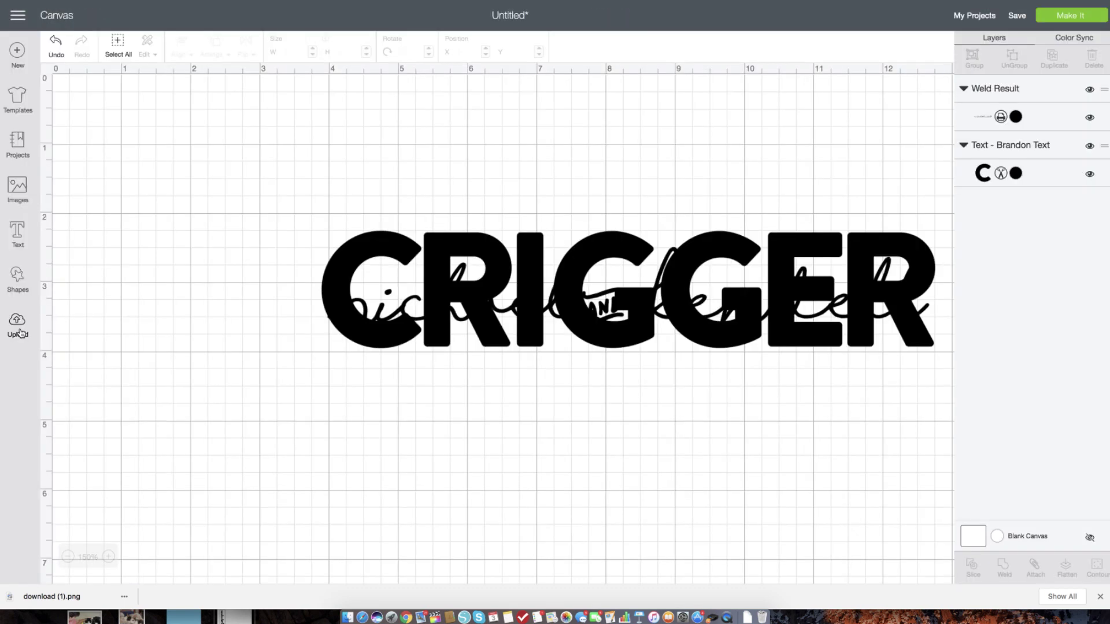
click(23, 332)
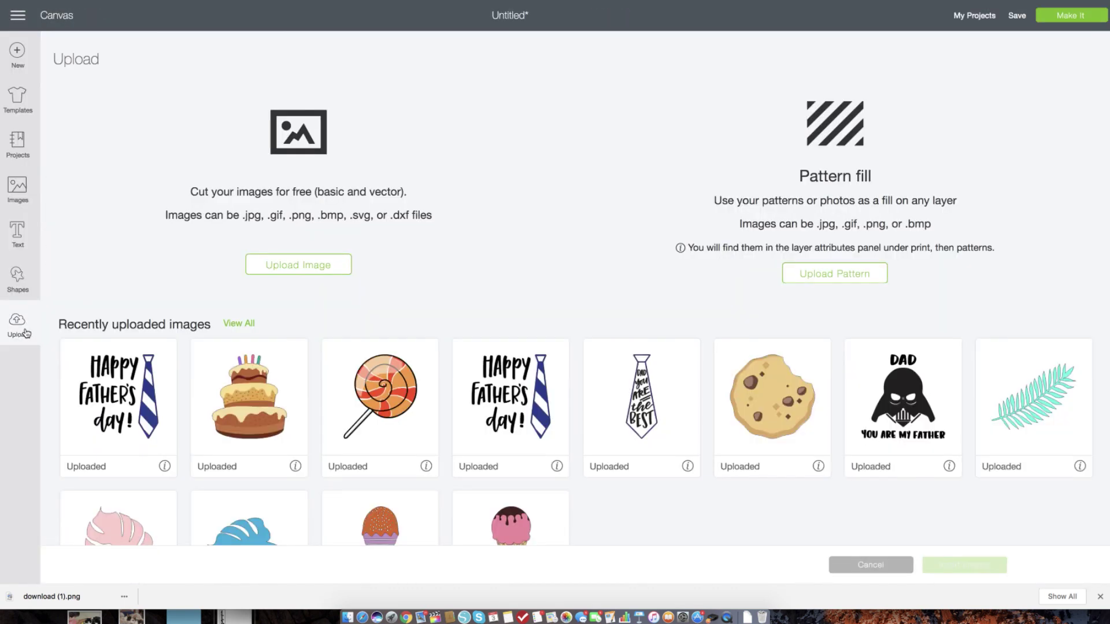
click(285, 266)
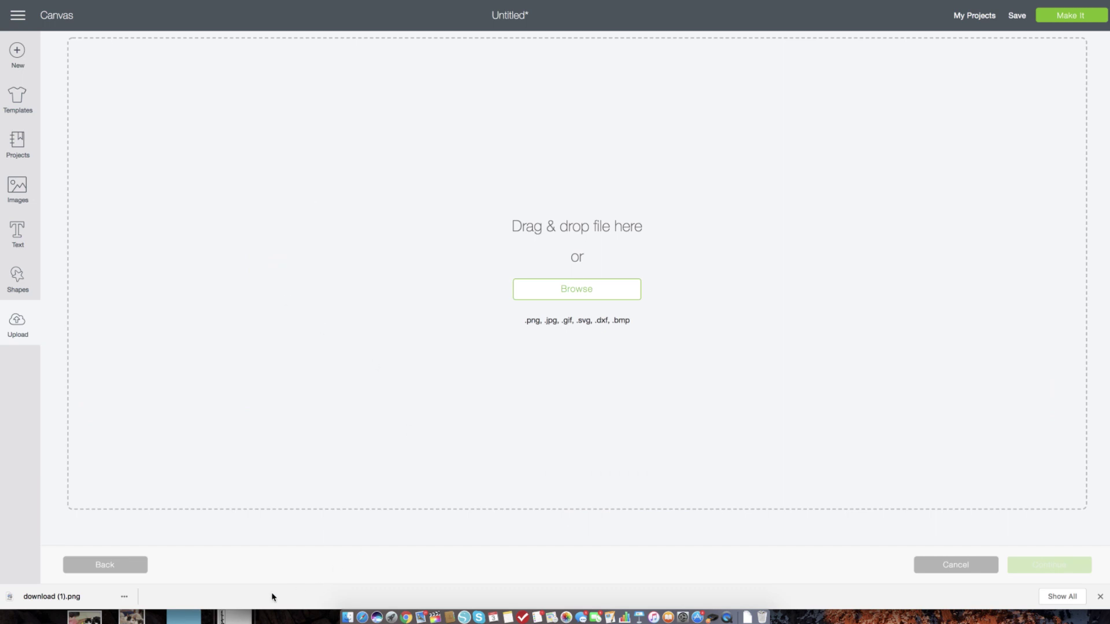
drag(52, 597, 569, 301)
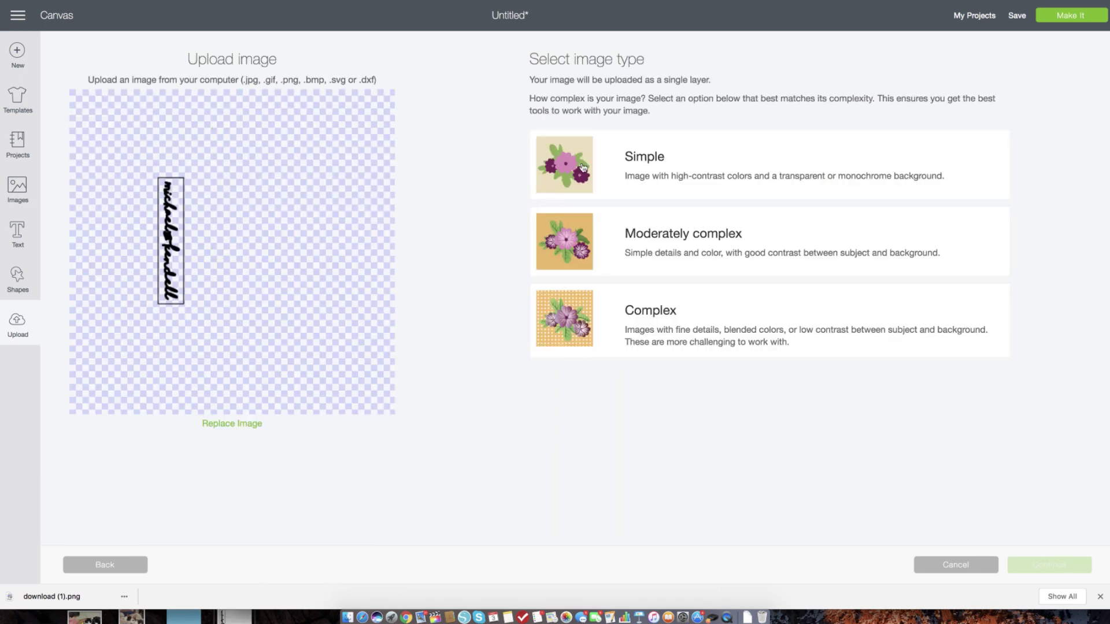
click(581, 169)
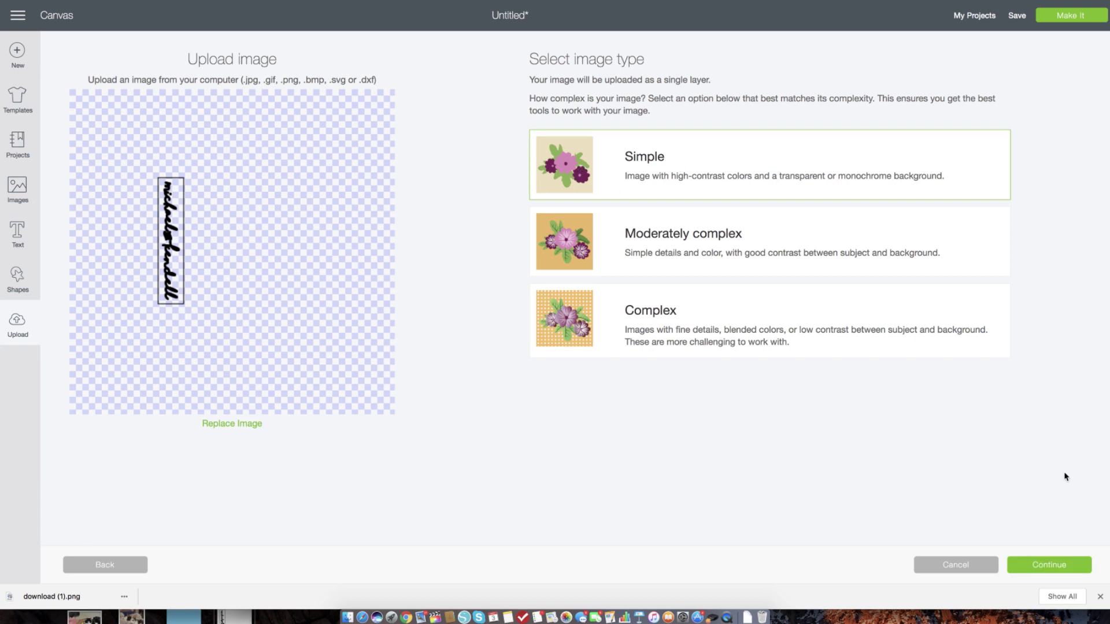
click(1046, 570)
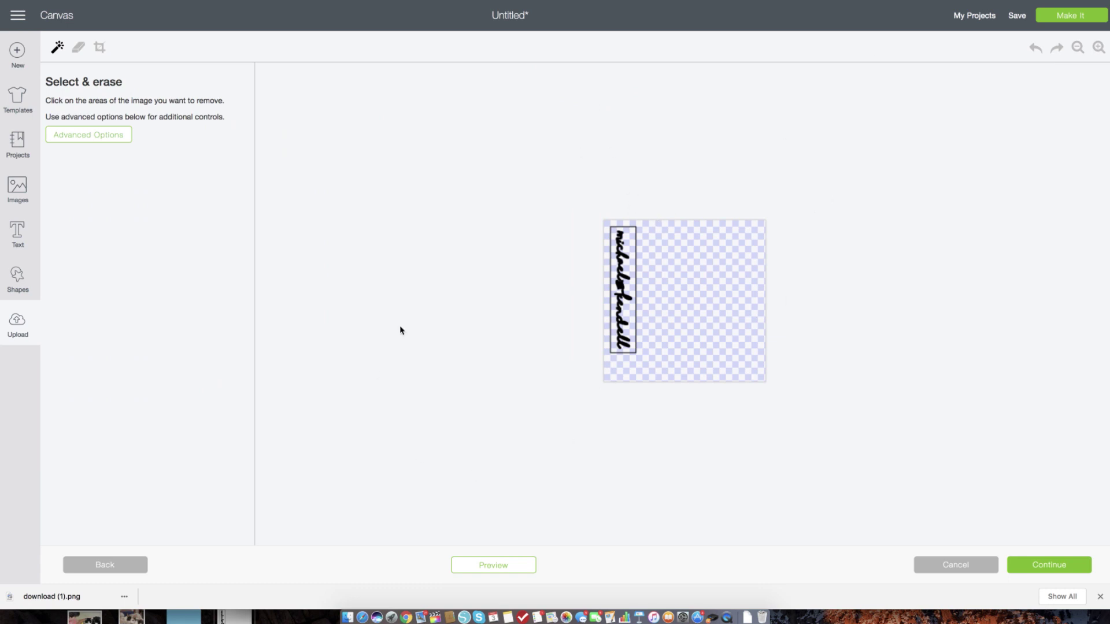
- Zoom into the uploaded script image and erase its rectangular border with the magic wand
click(1098, 47)
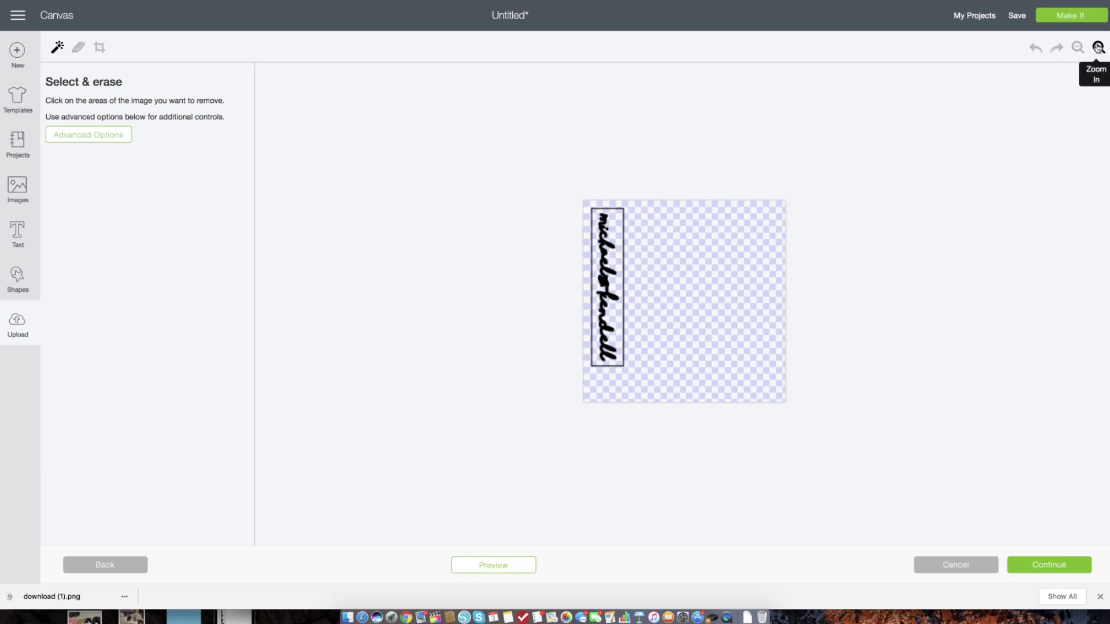
click(1097, 48)
click(1097, 47)
click(1098, 47)
click(1098, 48)
click(1098, 47)
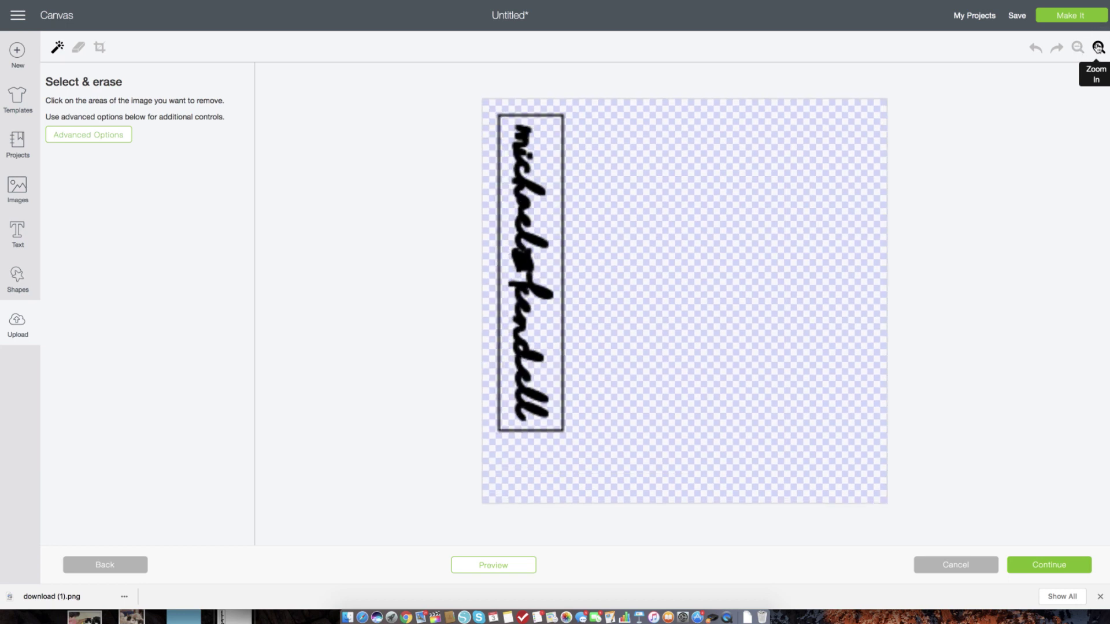
click(1098, 47)
click(1097, 47)
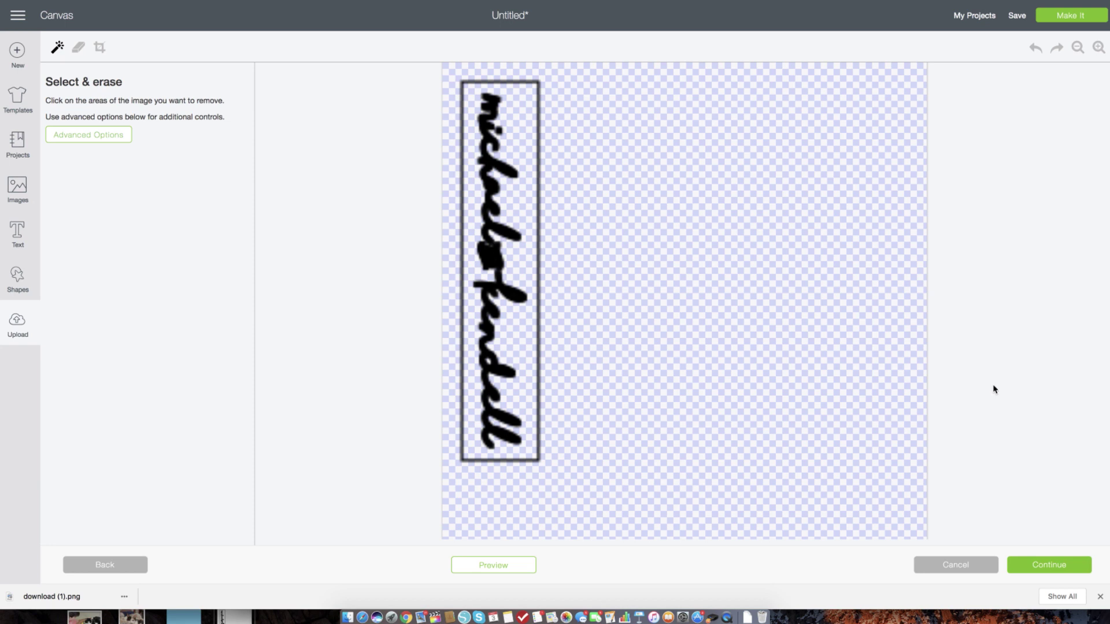
click(539, 381)
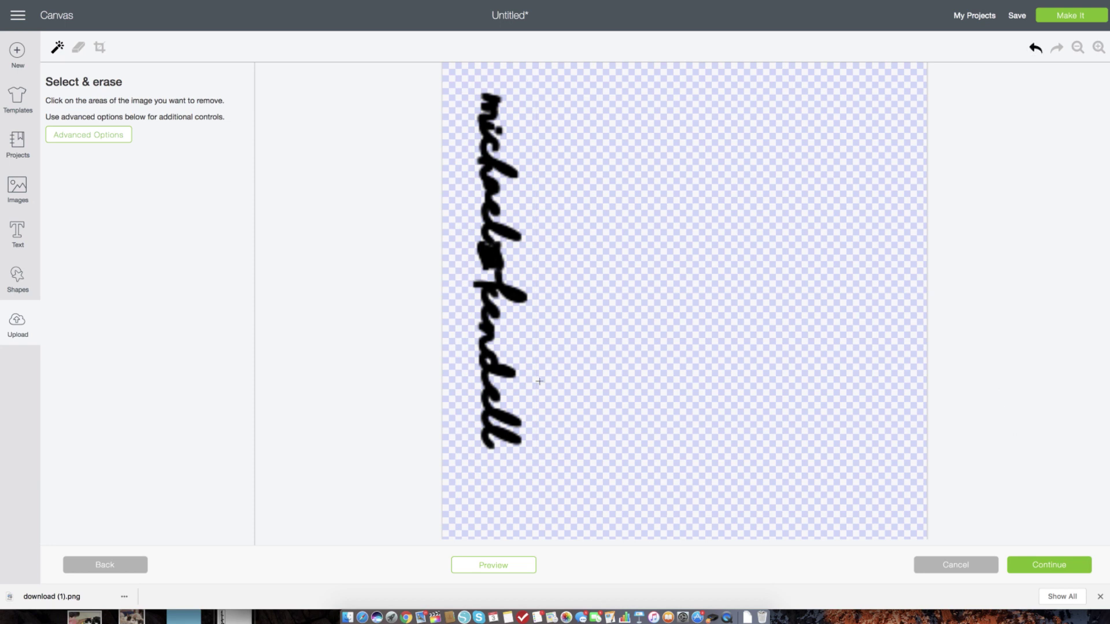
- Save the script as a cut image named download and rotate it horizontal on the canvas
click(1060, 569)
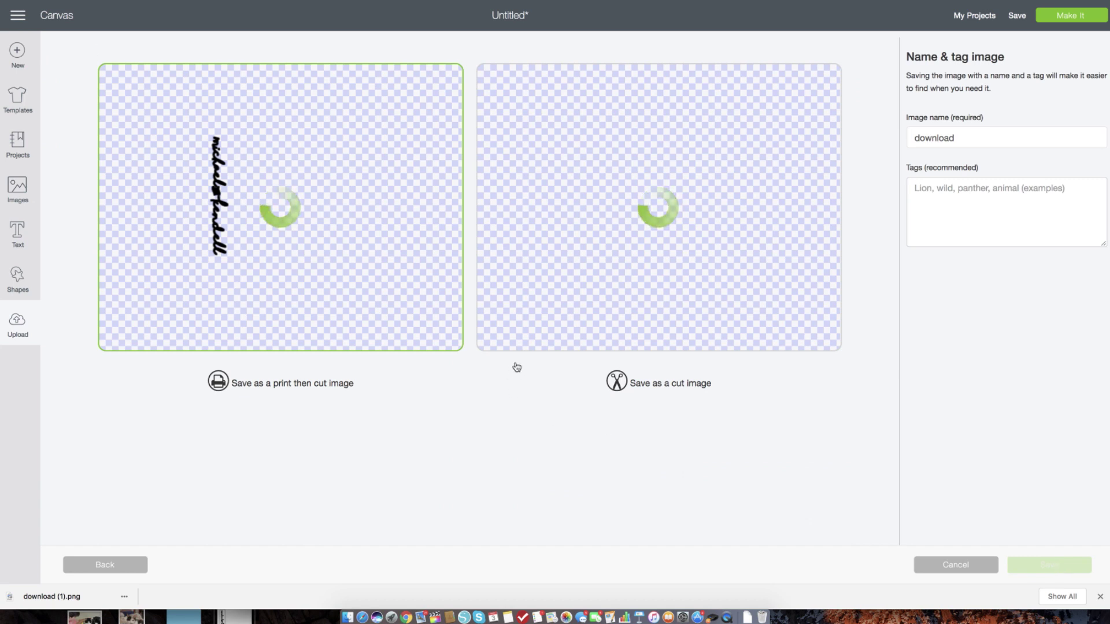
click(613, 249)
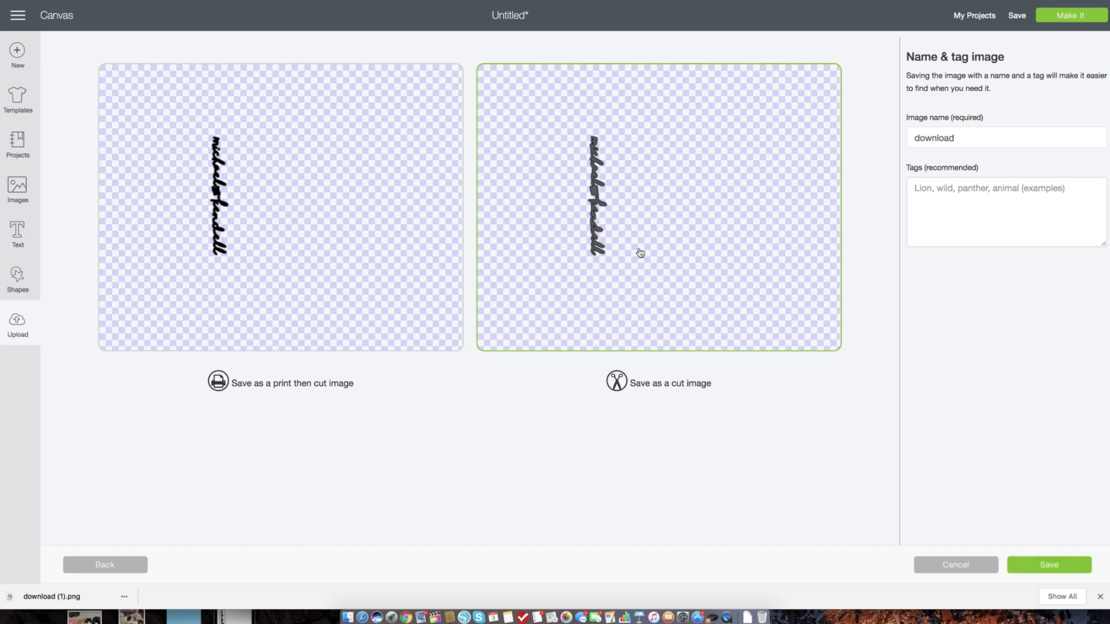
click(1053, 567)
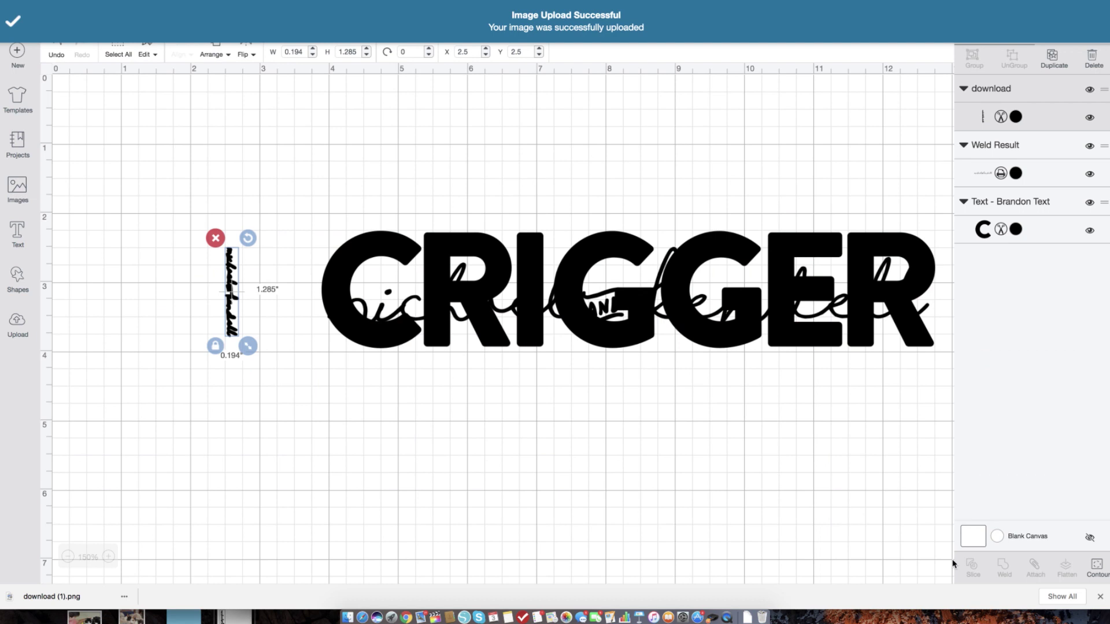
drag(252, 238, 76, 248)
- Enlarge the uploaded script to 8.674" wide below CRIGGER and make the Weld Result script white
drag(286, 309, 797, 386)
mouse_move(468, 351)
mouse_down()
mouse_move(489, 386)
mouse_move(580, 442)
mouse_move(567, 432)
mouse_up()
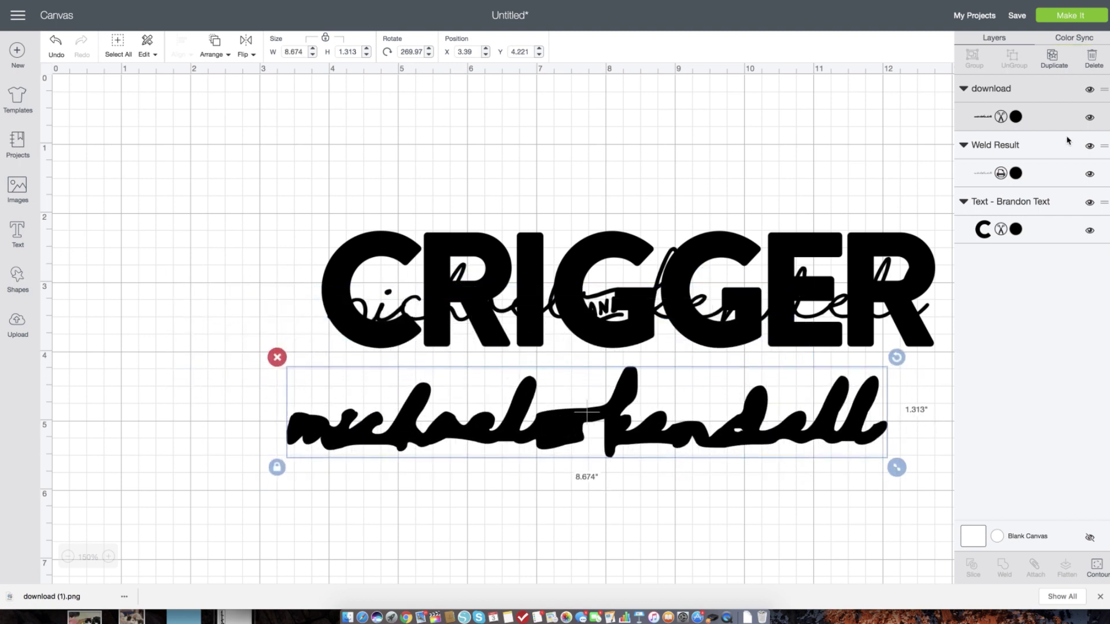
click(1021, 152)
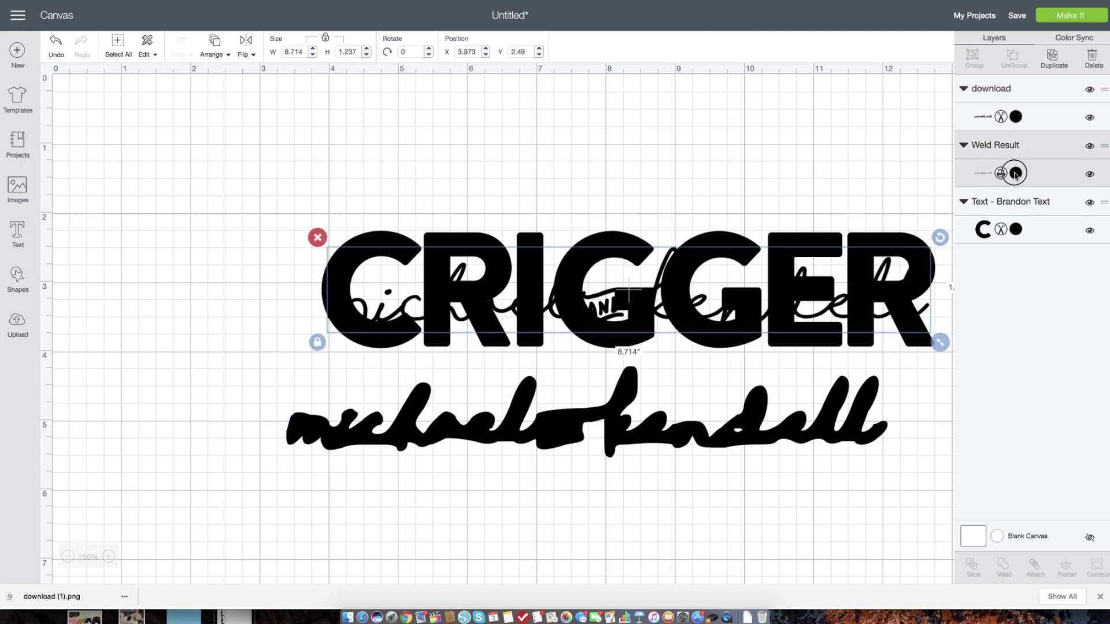
click(1001, 174)
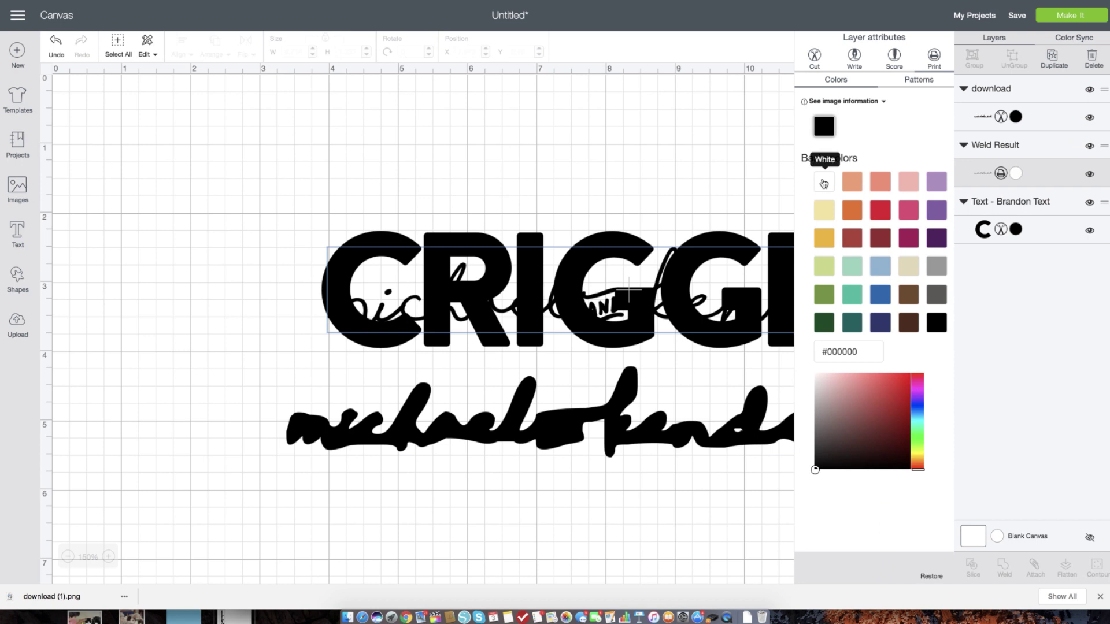
click(824, 180)
click(543, 426)
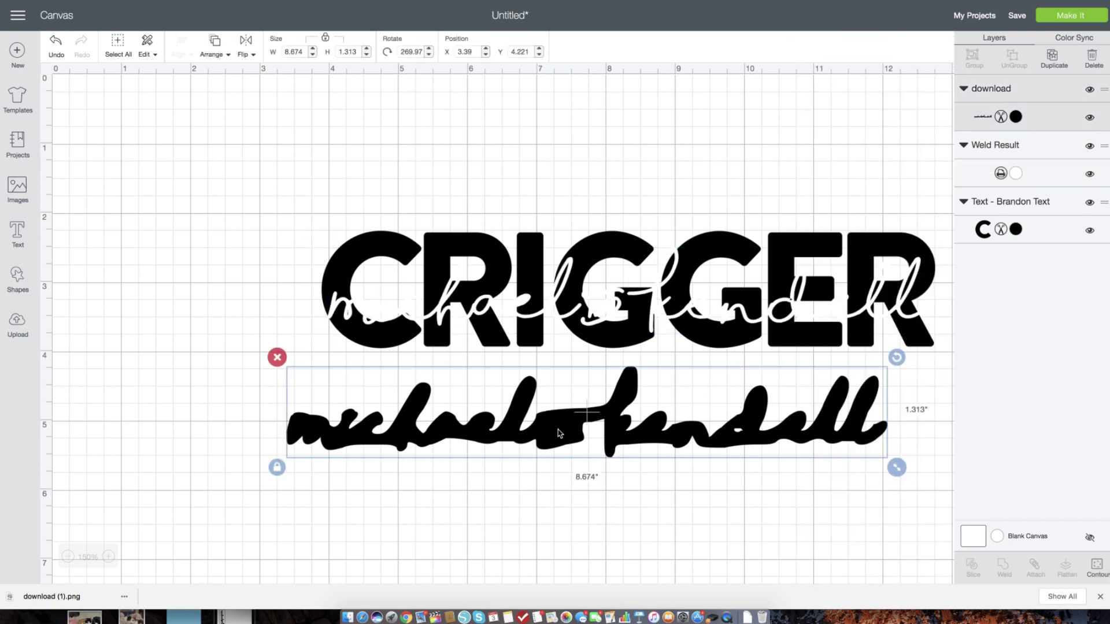
- Move the thick script onto CRIGGER and centre the two together
drag(543, 427, 622, 307)
drag(231, 481, 736, 146)
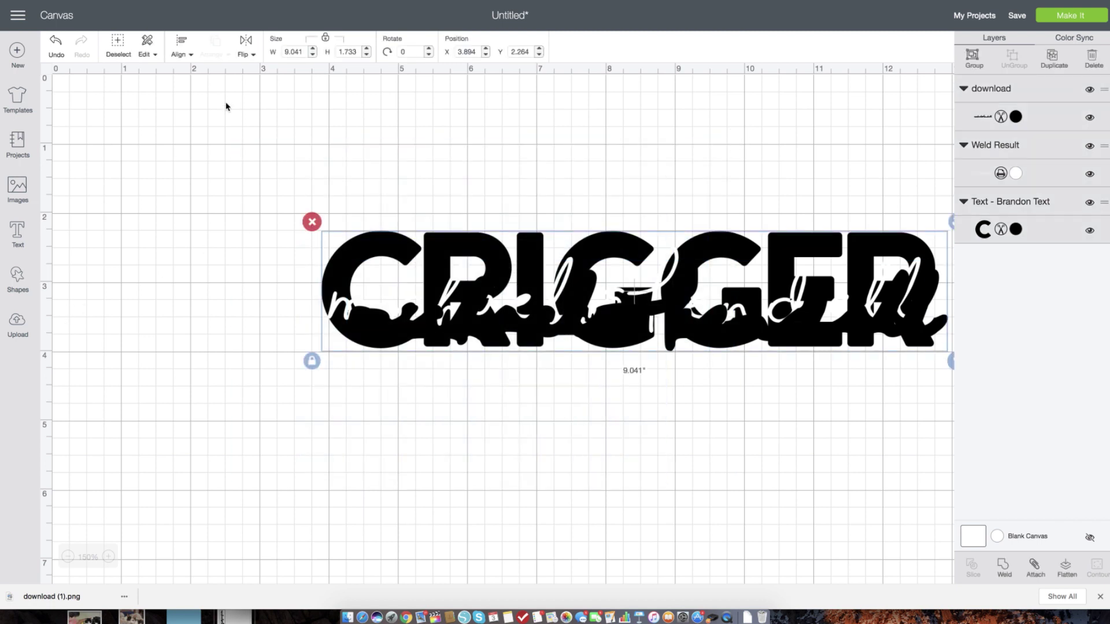
click(182, 53)
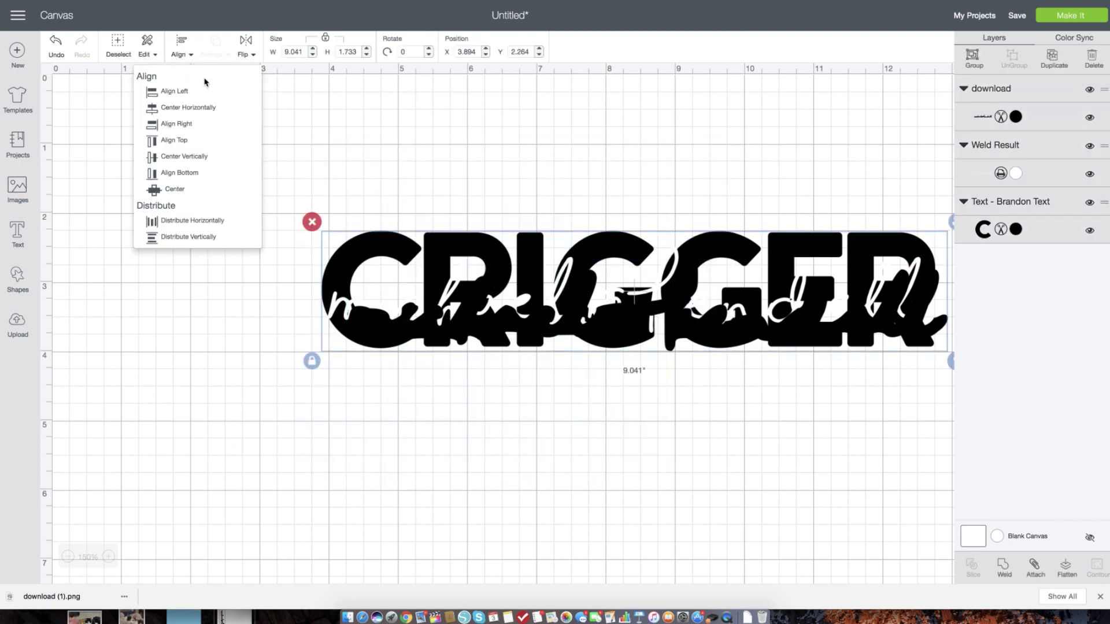
click(175, 189)
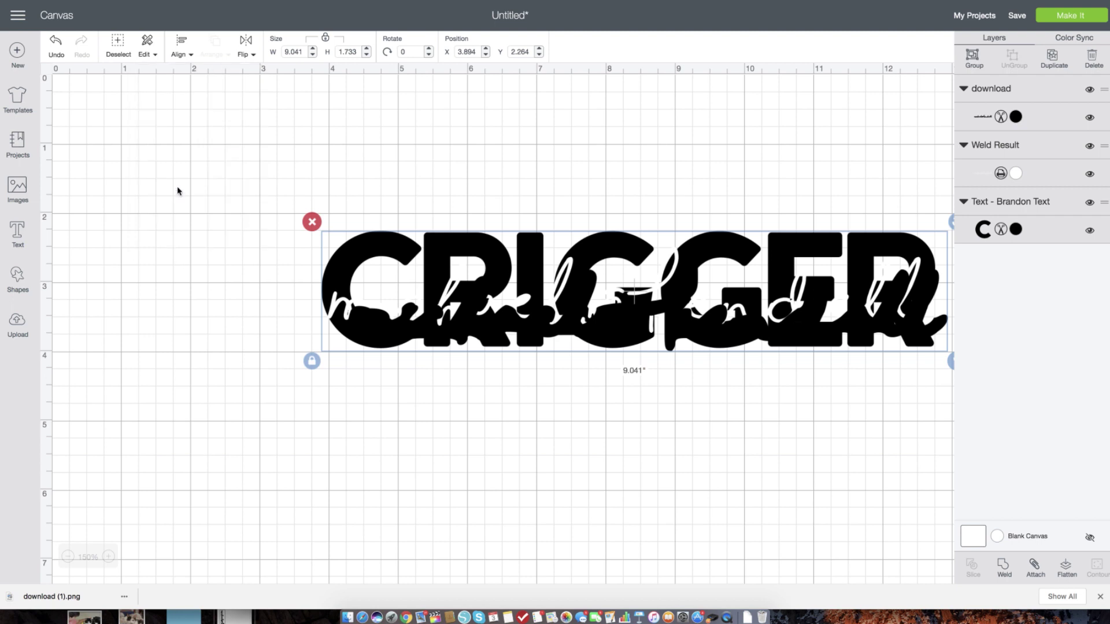
scroll(537, 467, right, 5)
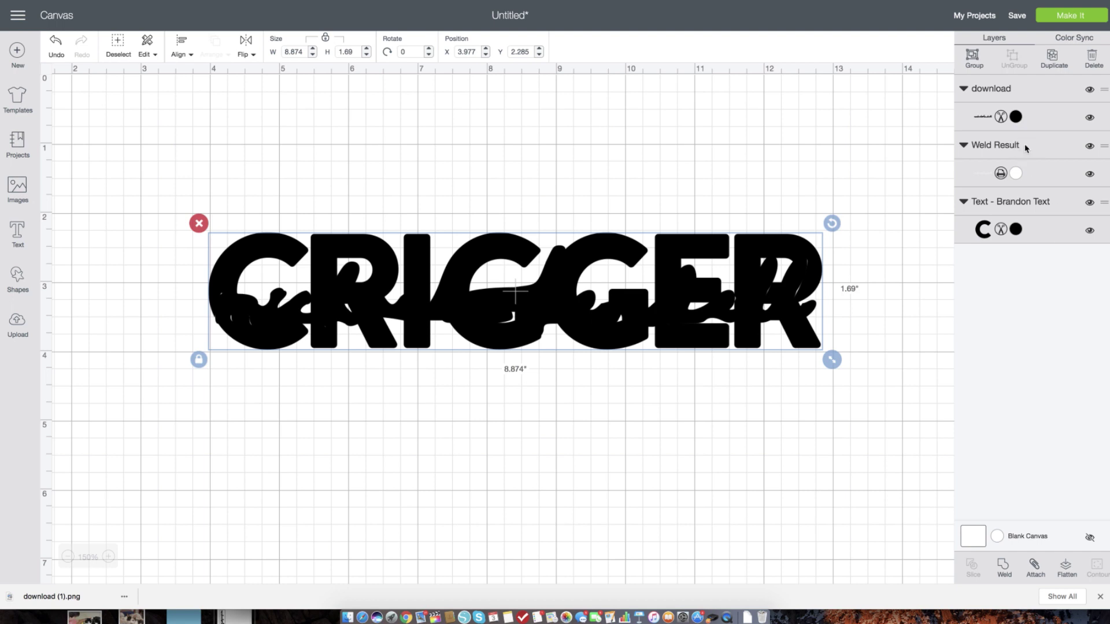
- Place a spare script copy below CRIGGER, re-centre the overlapping script, and slice it out of CRIGGER
click(491, 313)
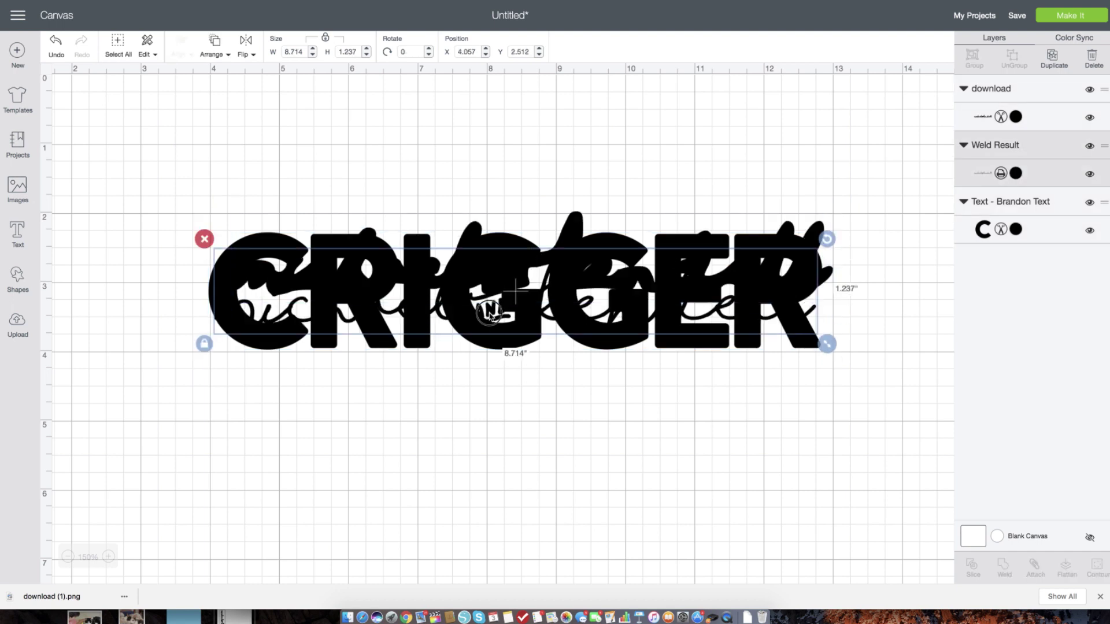
drag(490, 313, 458, 472)
drag(185, 196, 396, 330)
click(181, 49)
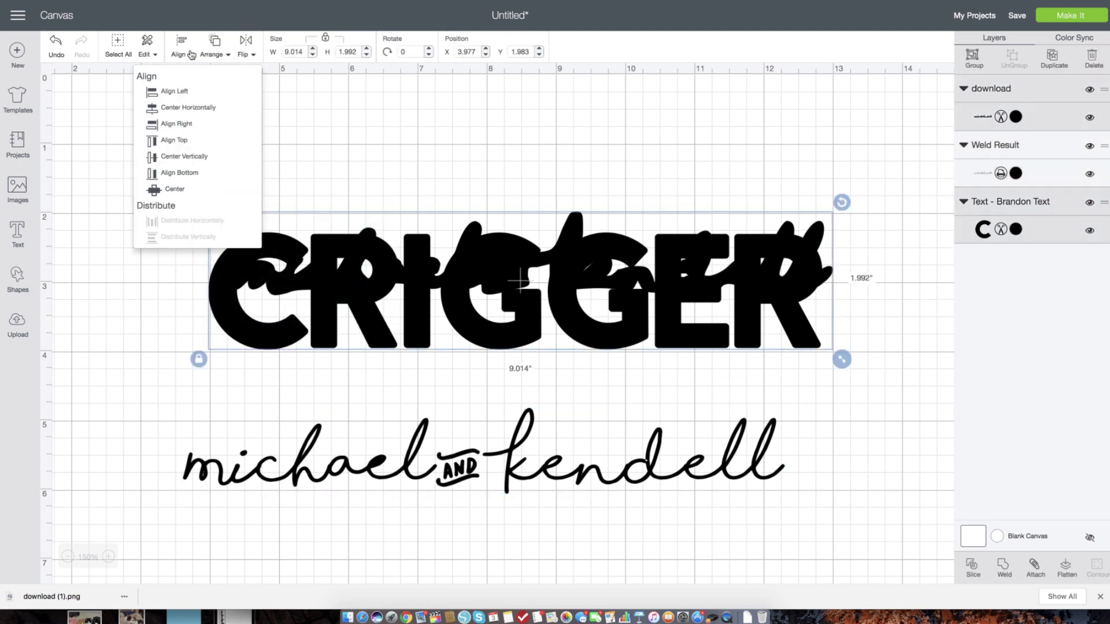
click(175, 189)
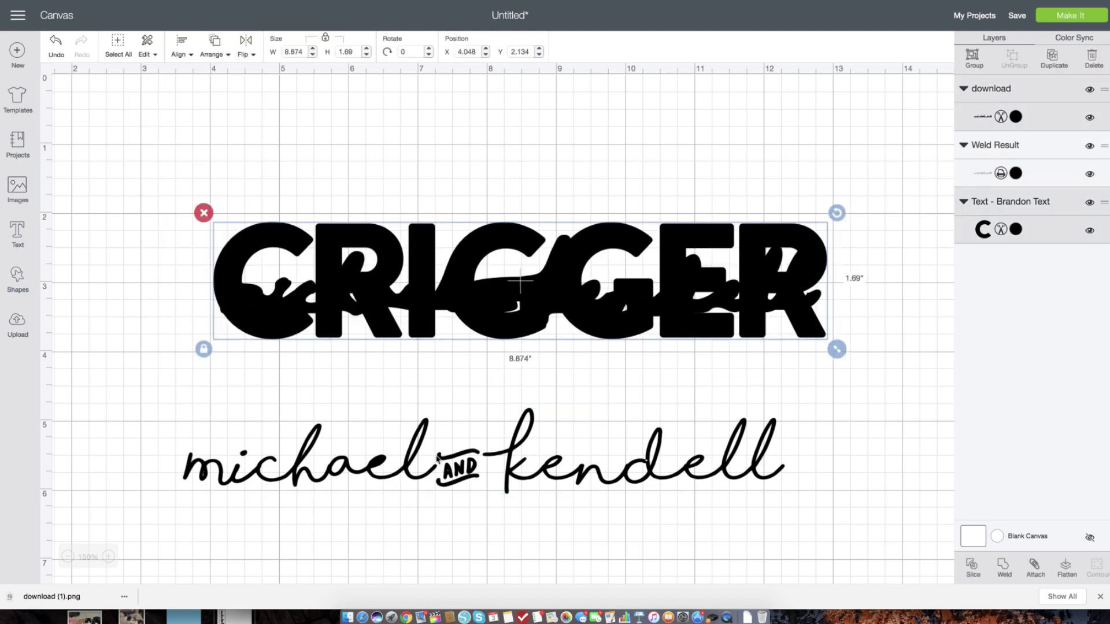
drag(438, 458, 460, 464)
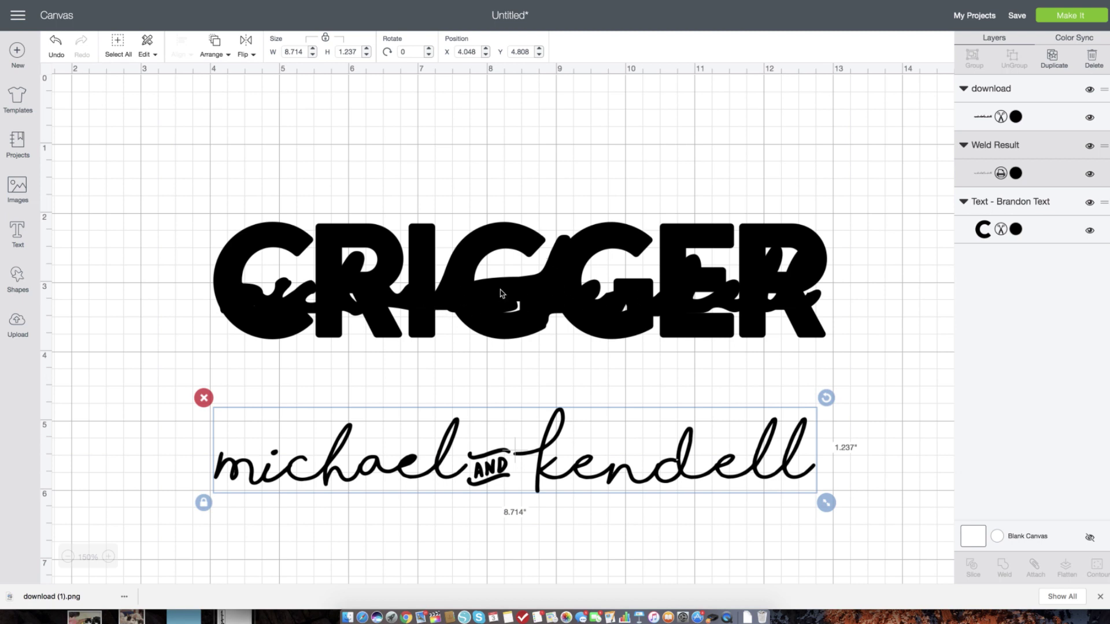
drag(136, 183, 631, 362)
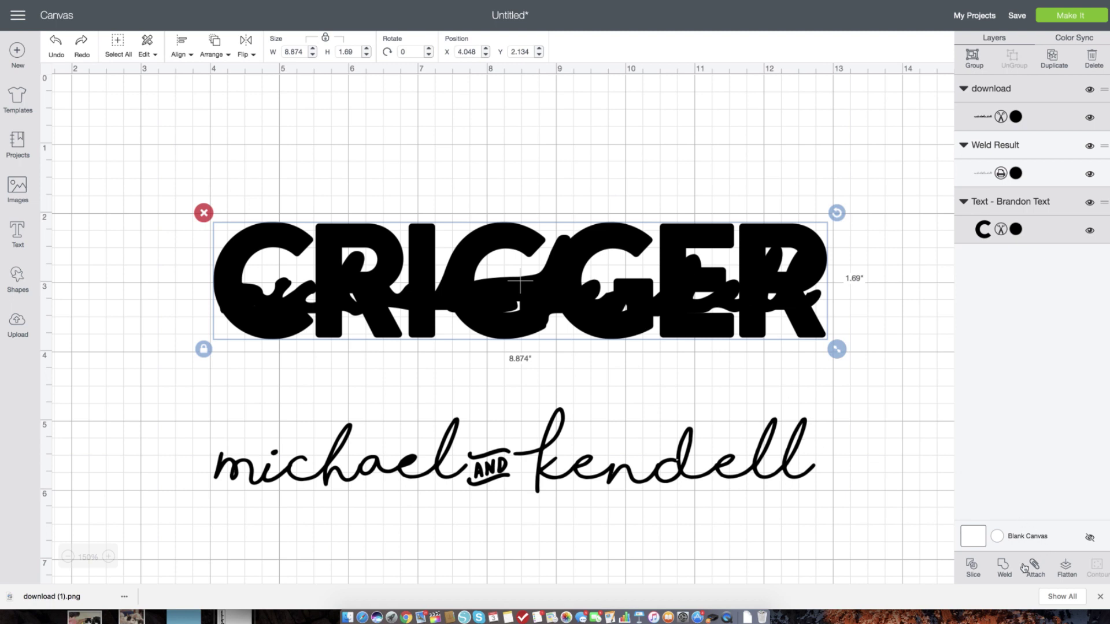
click(974, 567)
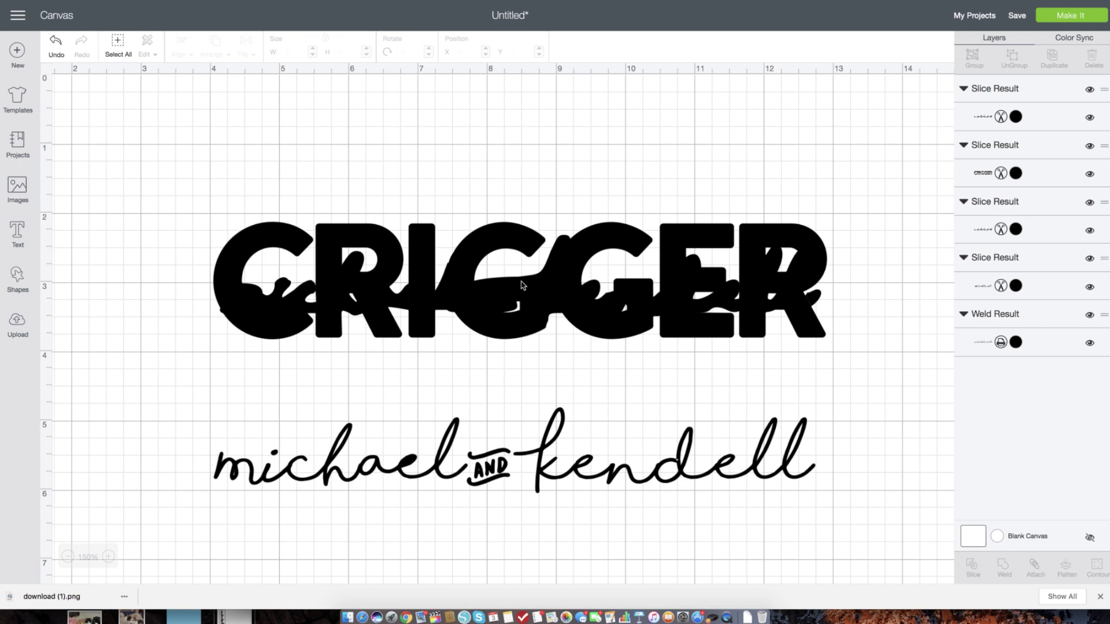
- Delete the leftover script-shaped slice pieces and bring the spare script up to CRIGGER, selecting both
drag(505, 291, 459, 406)
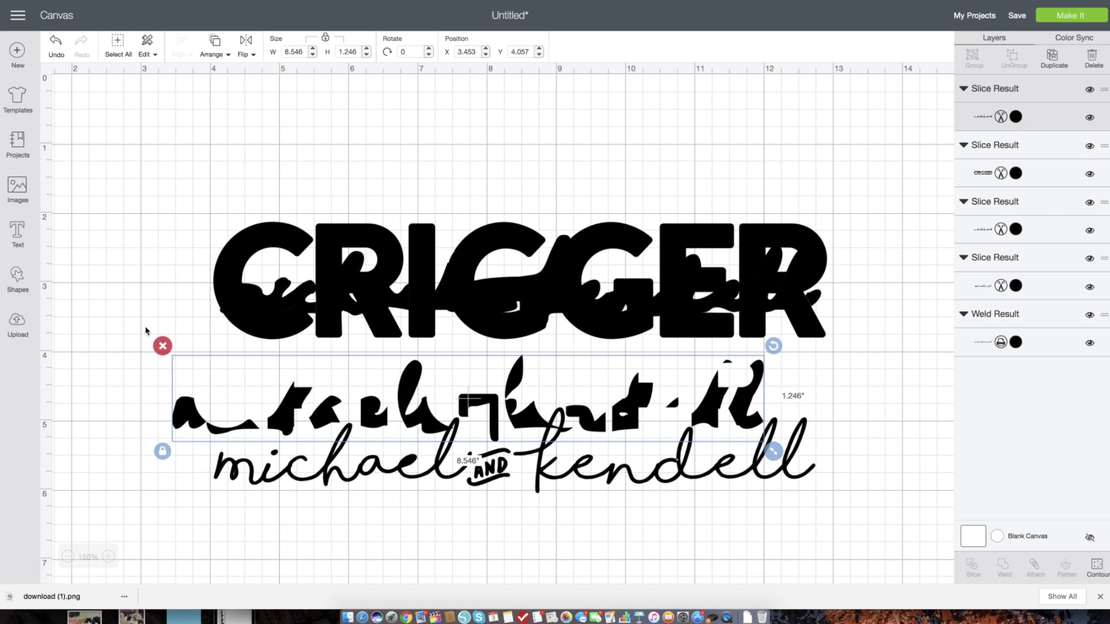
click(162, 347)
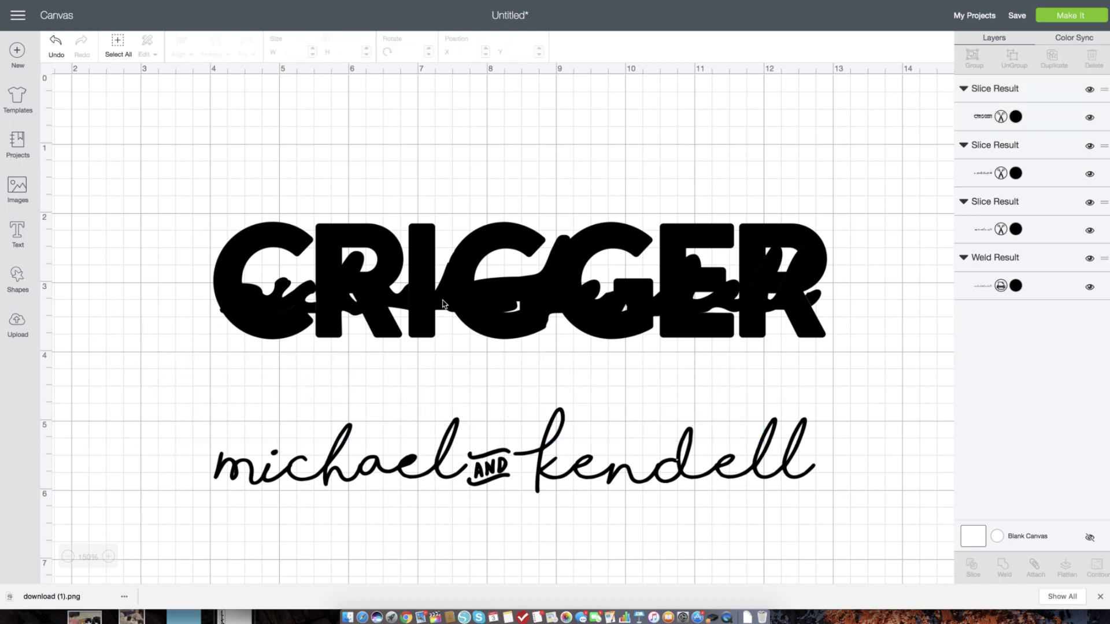
drag(443, 304, 445, 169)
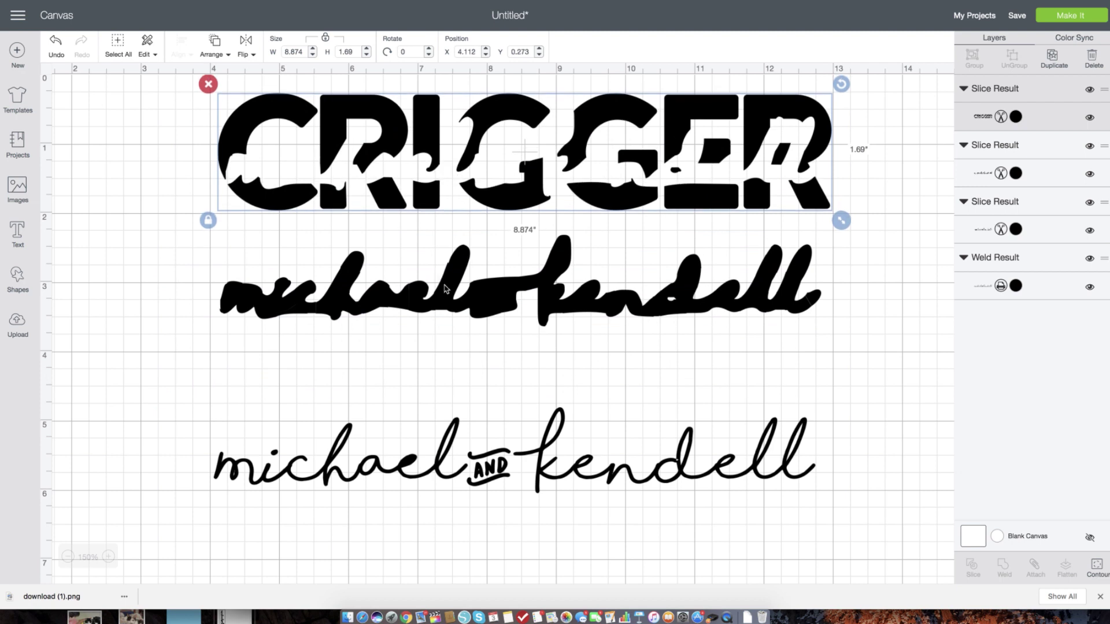
drag(445, 289, 445, 317)
click(136, 295)
drag(145, 241, 866, 353)
key(Delete)
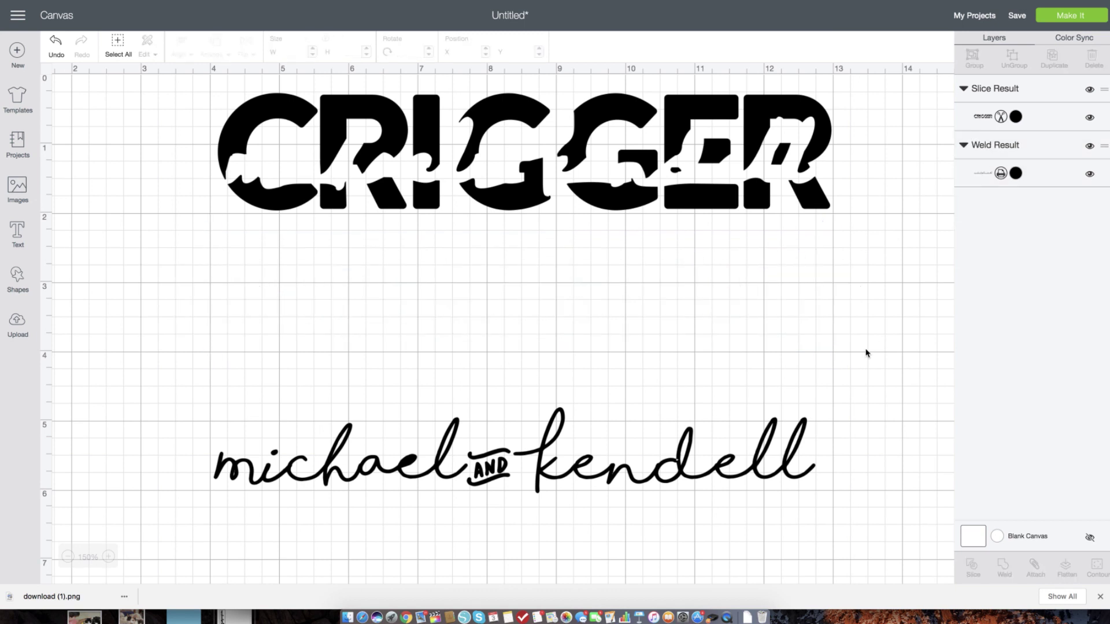
drag(495, 475, 501, 247)
drag(150, 108, 897, 270)
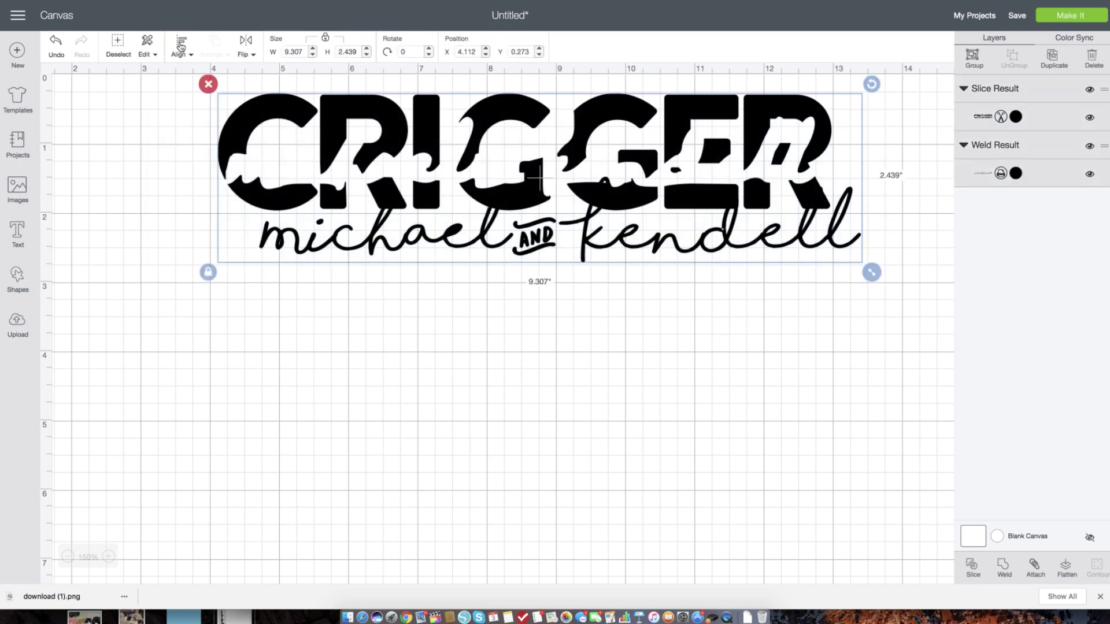
- Centre the script on the sliced CRIGGER and shift the combined design left and down
click(181, 46)
click(183, 189)
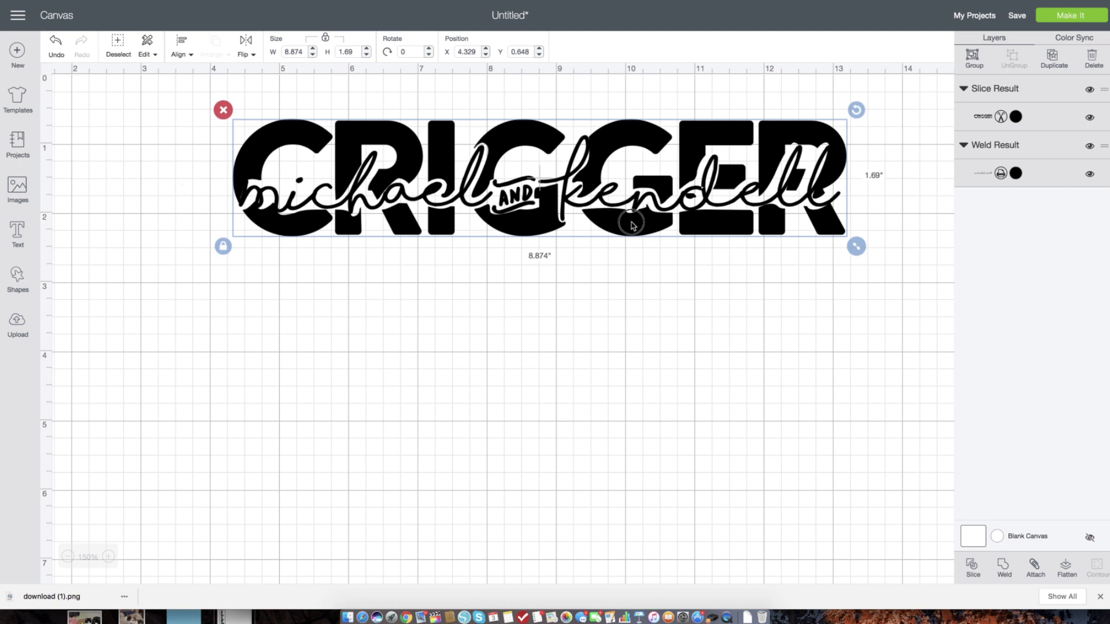
drag(632, 218, 603, 245)
- Move the sliced CRIGGER below the script and bring up Hide Contour for it
click(539, 315)
click(497, 214)
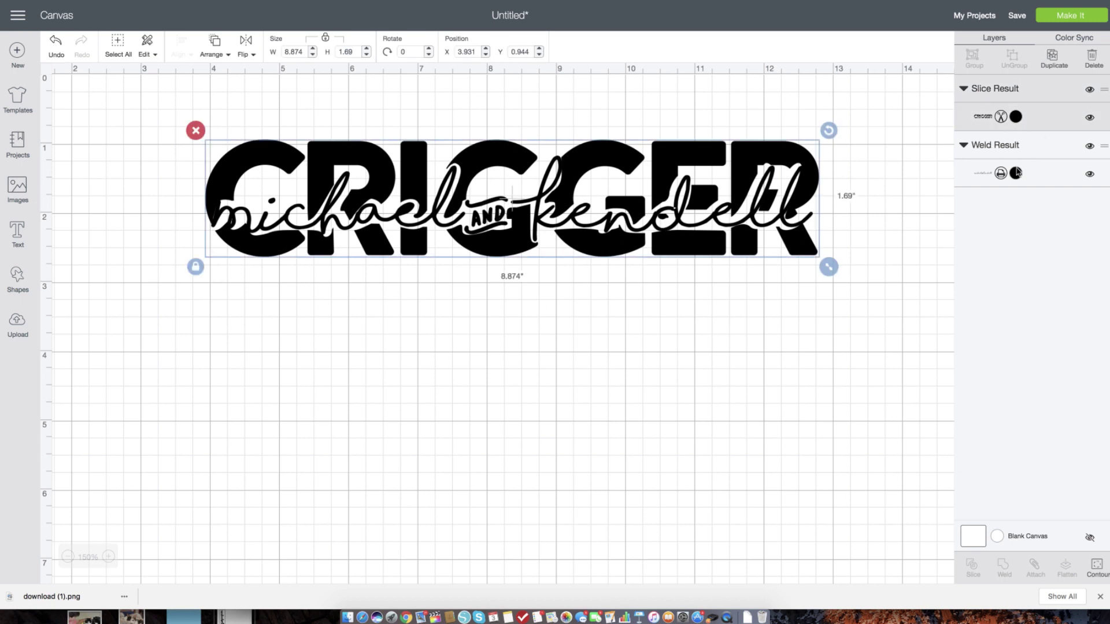
click(485, 330)
drag(482, 225, 505, 363)
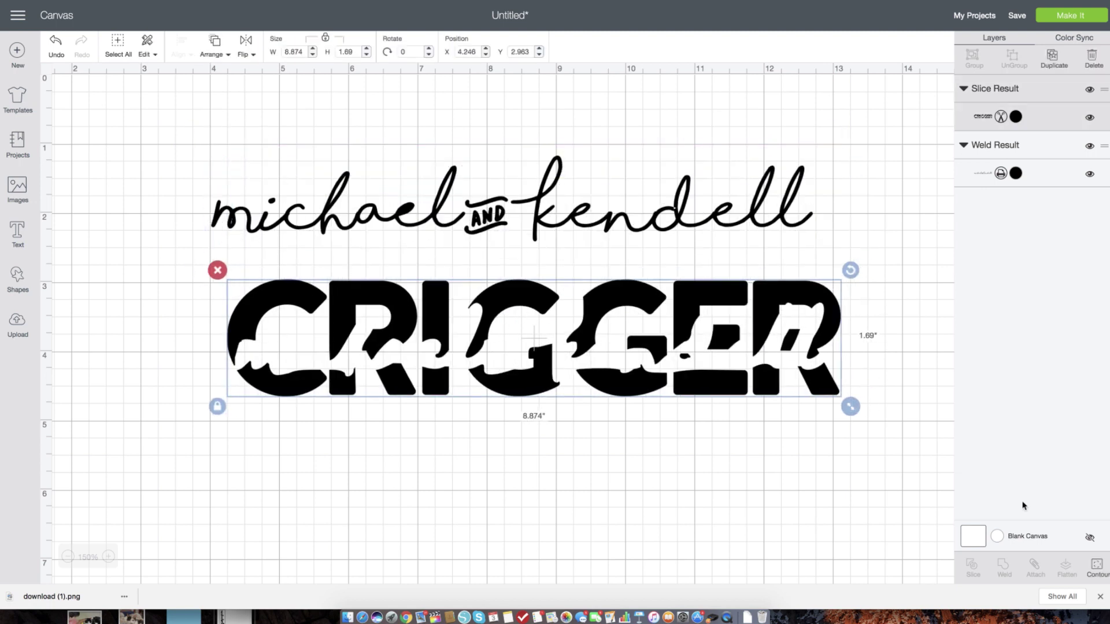
click(1093, 572)
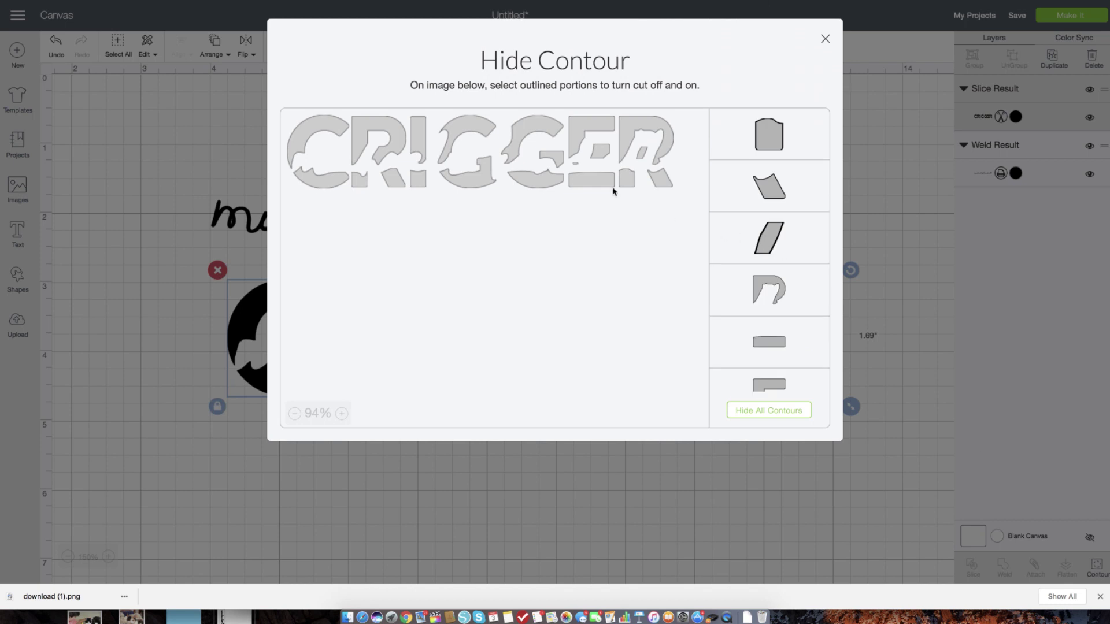
- Hide the contour of a tiny sliver in CRIGGER so it no longer cuts
click(342, 414)
click(342, 413)
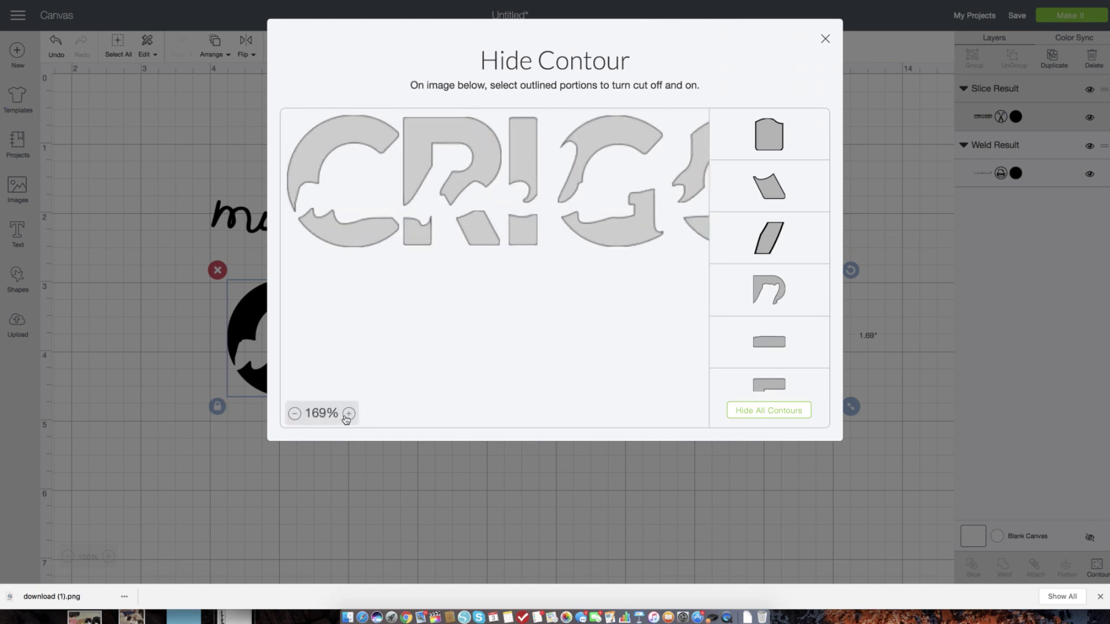
click(342, 413)
scroll(549, 318, right, 10)
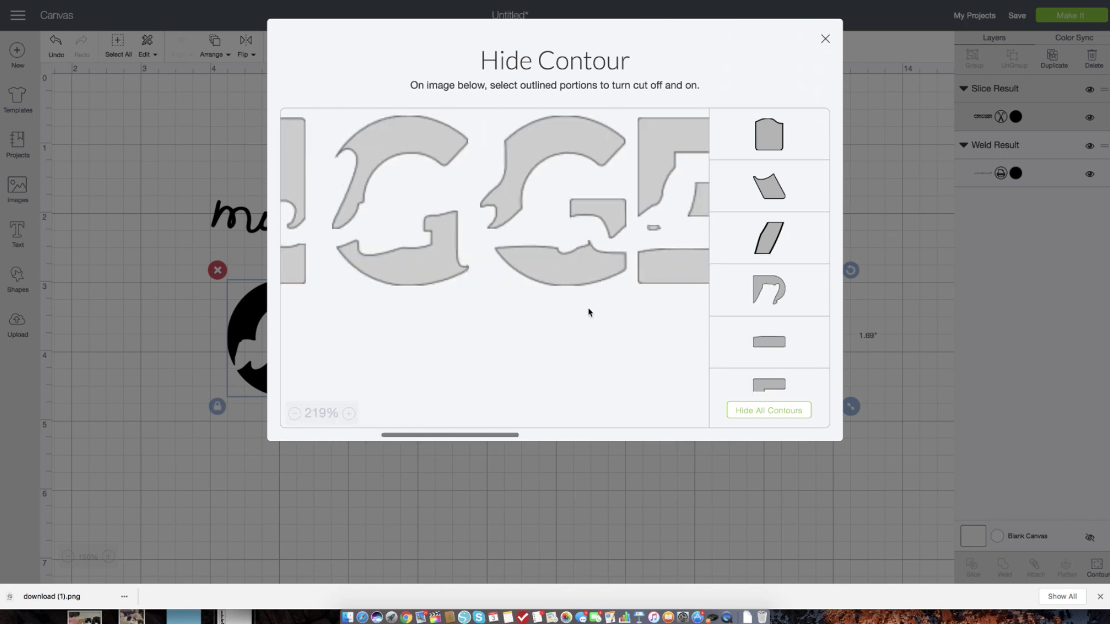
click(540, 229)
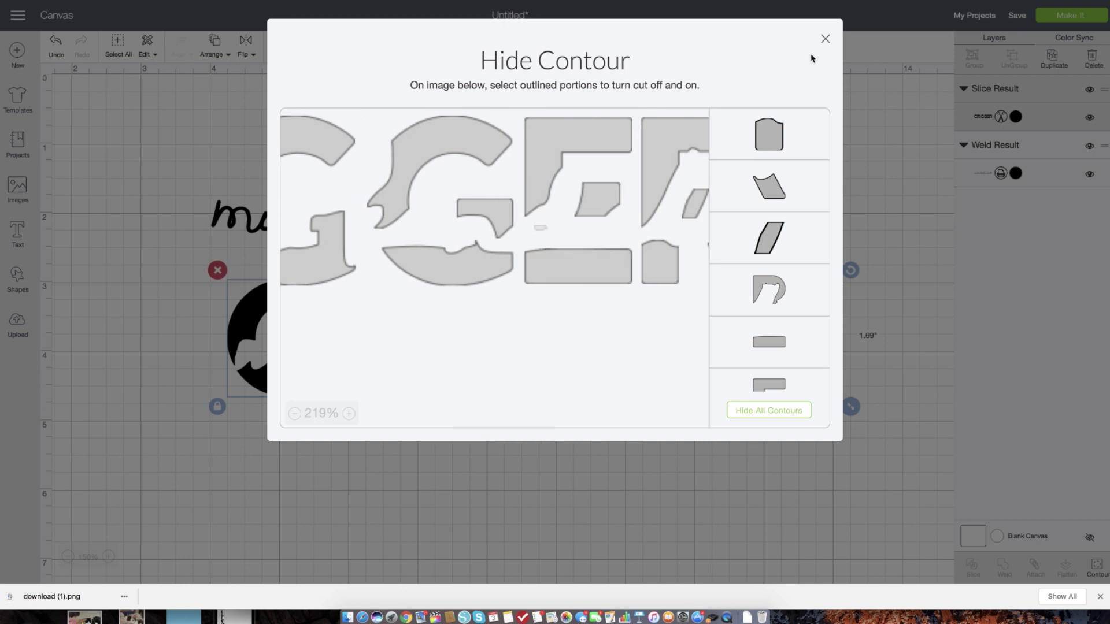
click(826, 39)
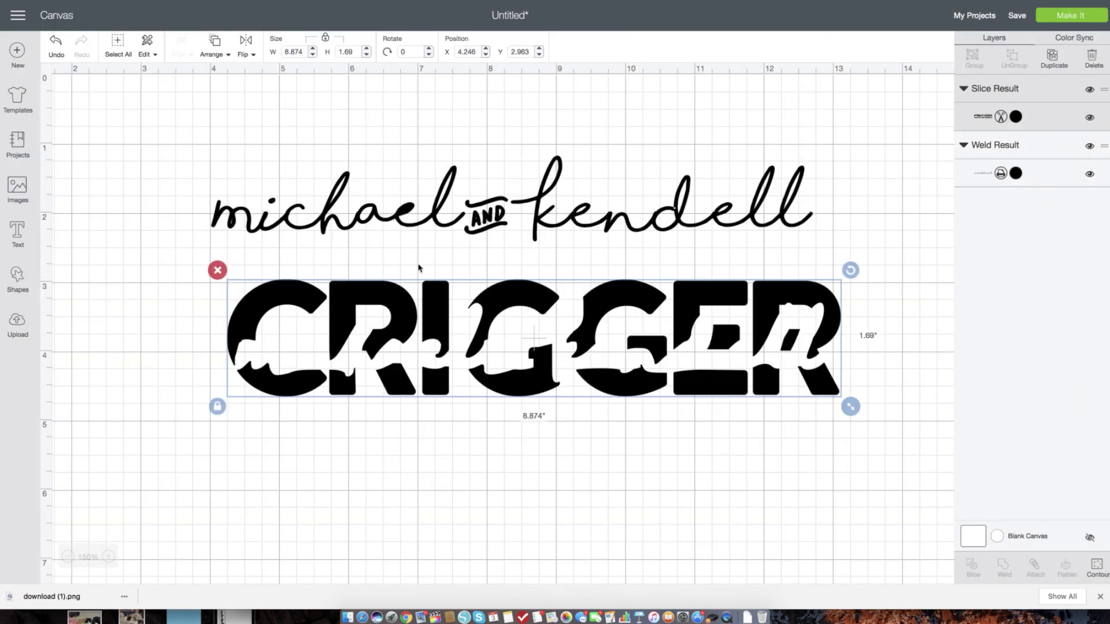
- Centre the script on CRIGGER and weld them into one layer
drag(110, 165, 759, 445)
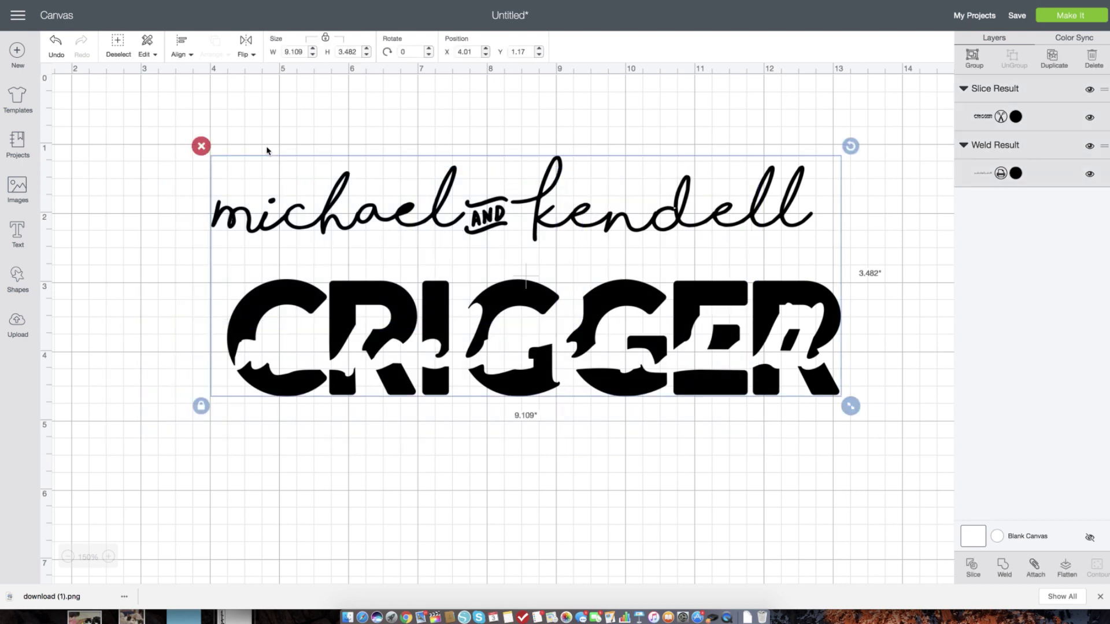
click(193, 52)
click(186, 193)
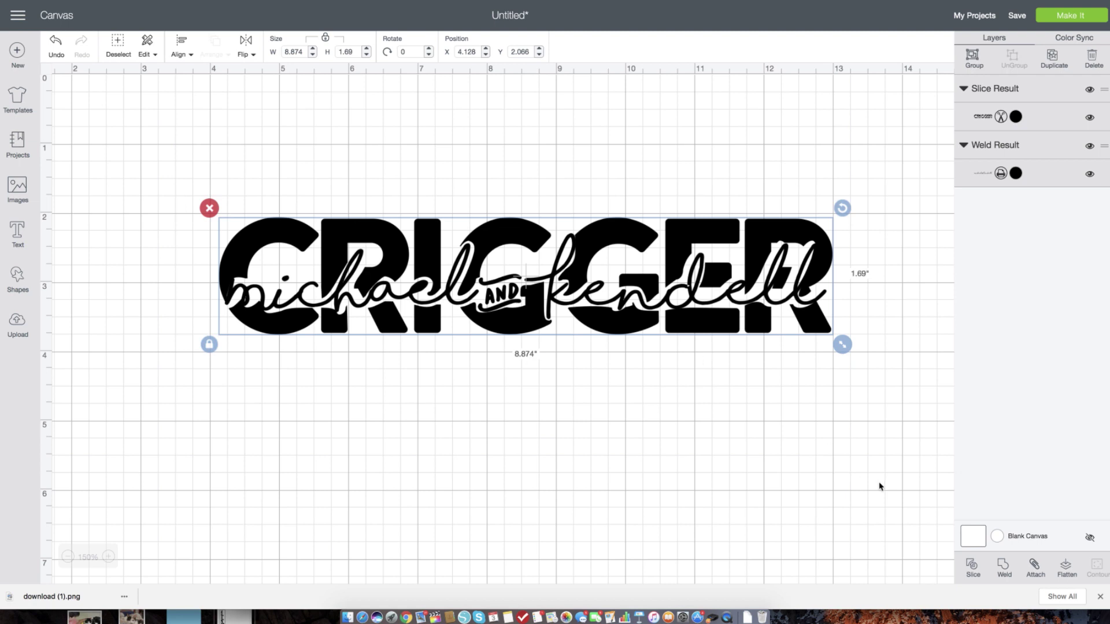
click(1005, 567)
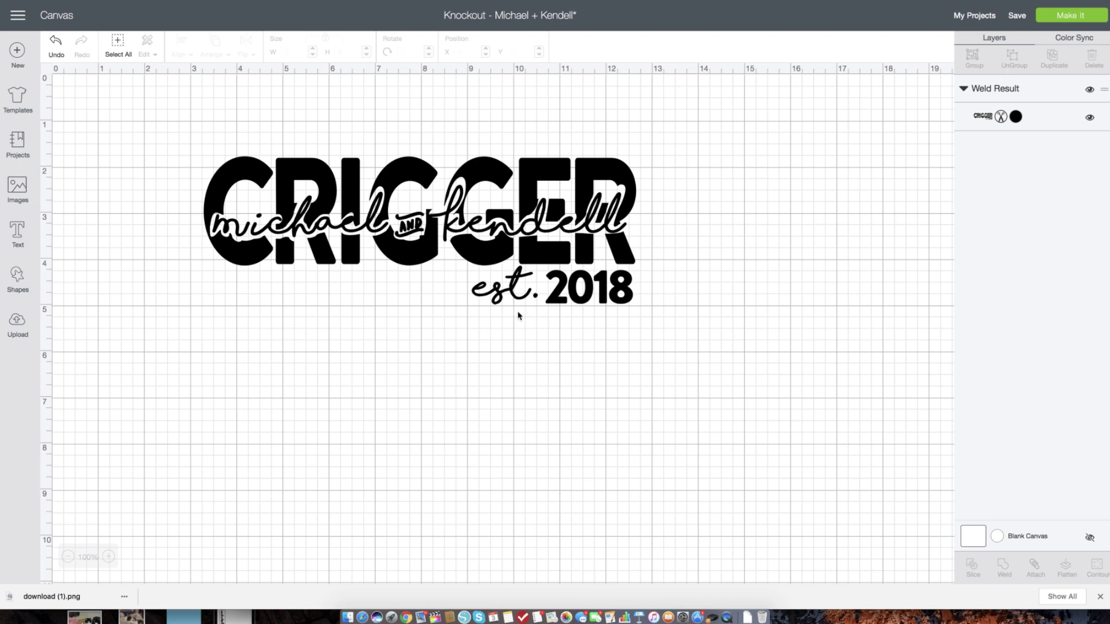
- Move the welded CRIGGER design with est. 2018 to the top-left and send it to Make It
click(477, 246)
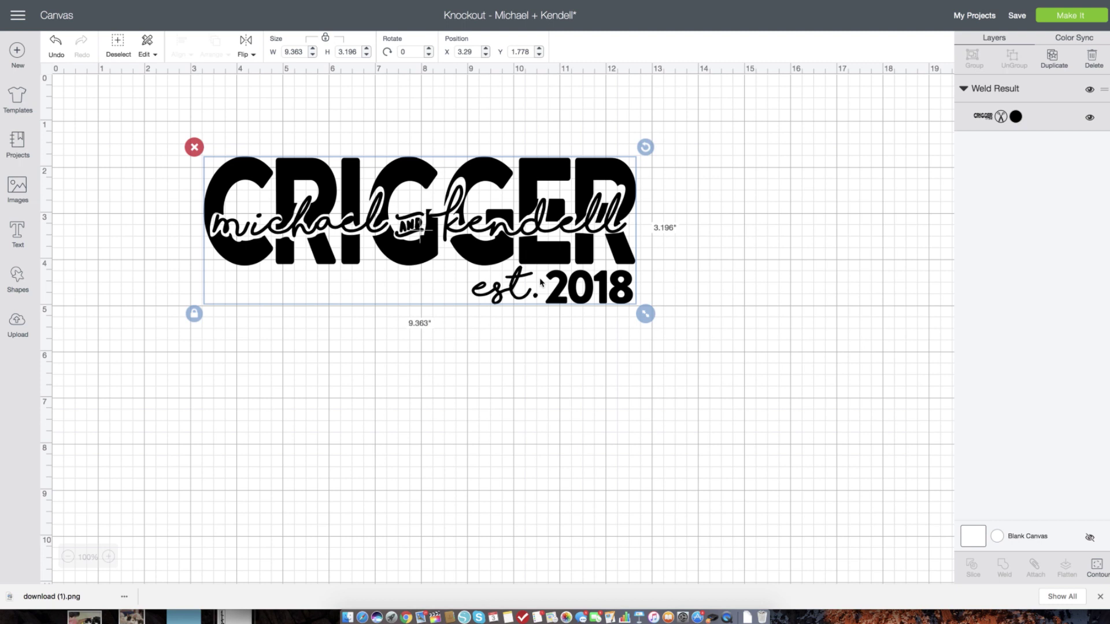
drag(541, 283, 462, 252)
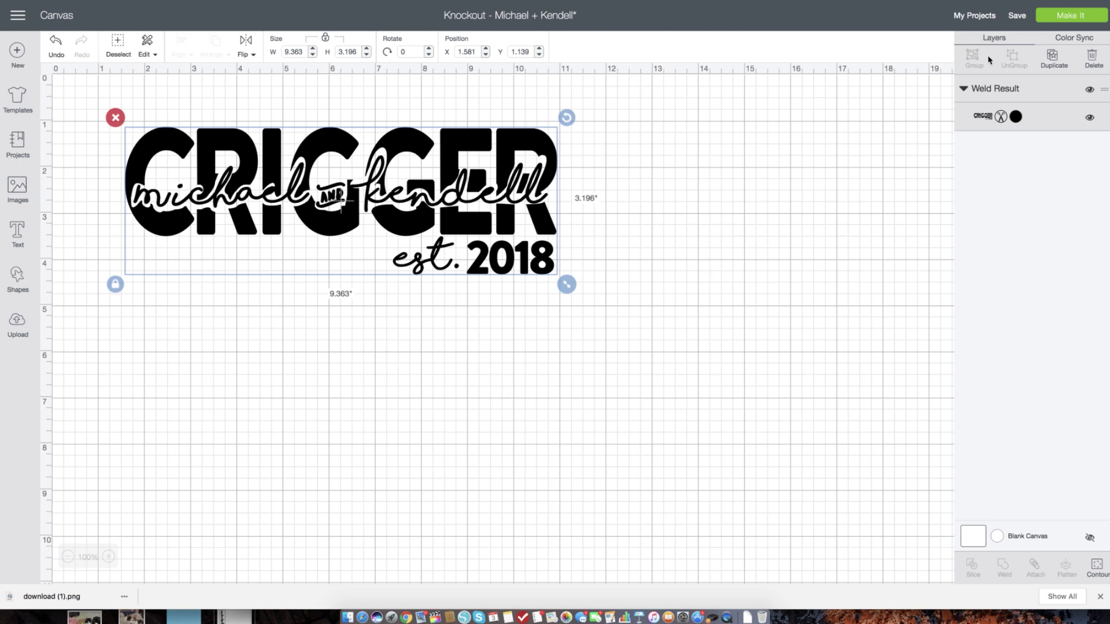
click(1064, 18)
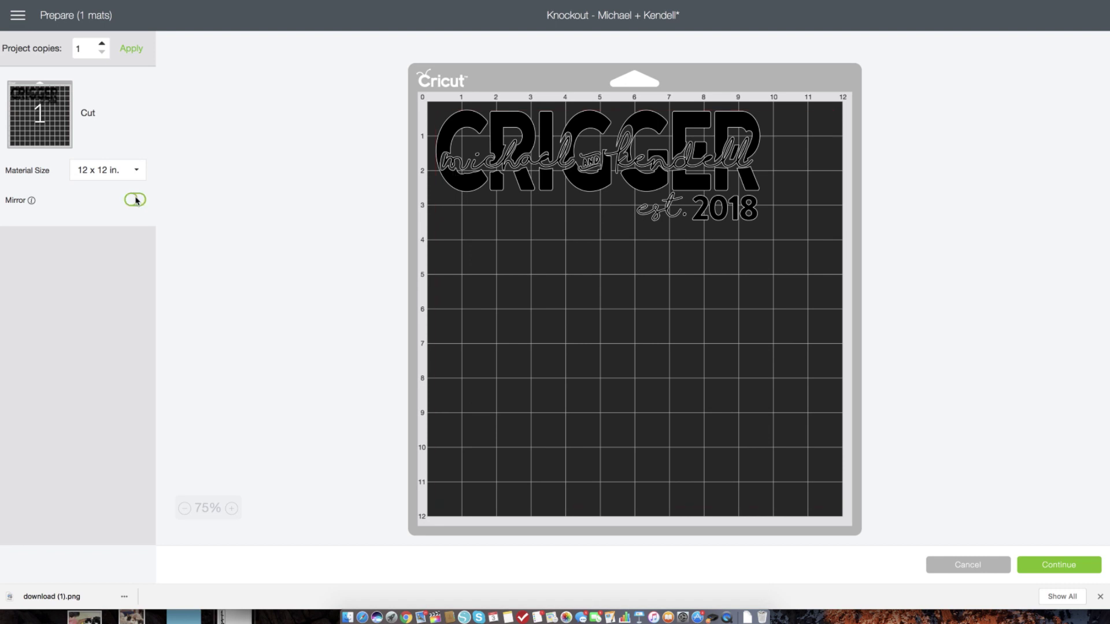
- Mirror the design on the 12 x 12 mat for iron-on and continue to material selection
click(135, 200)
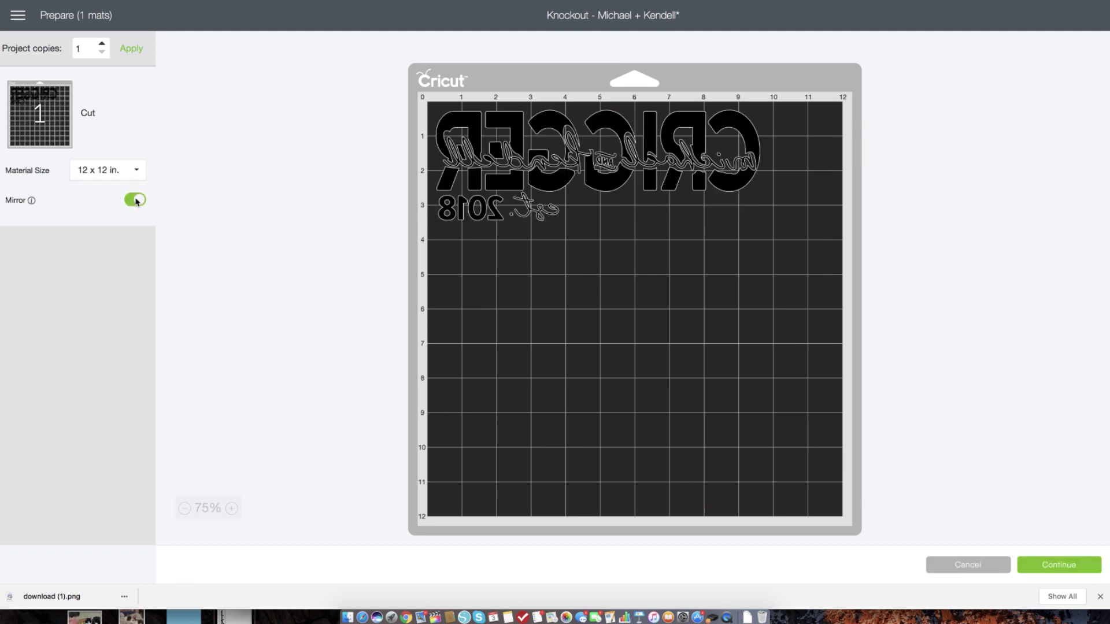
click(1060, 565)
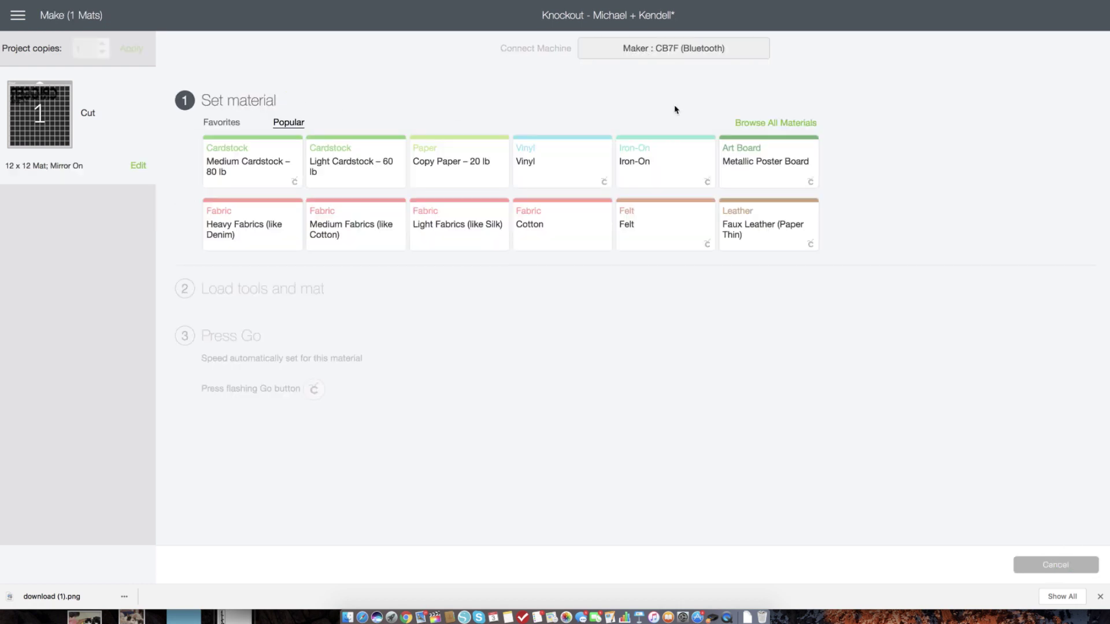
- Choose Iron-On as the cut material and switch Fast Mode on
click(655, 155)
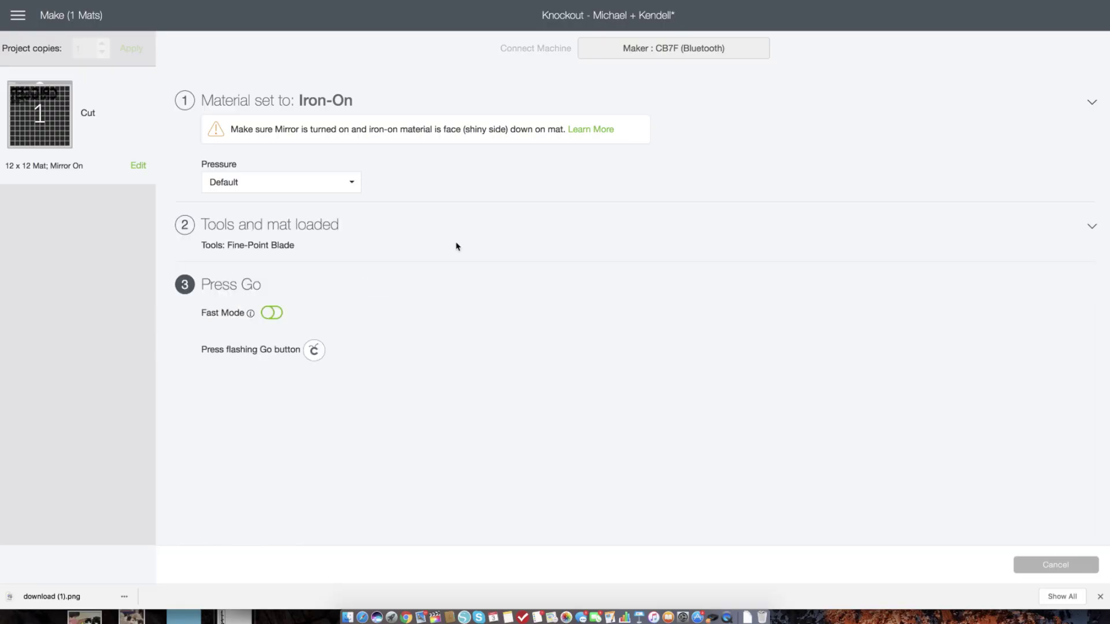
click(273, 314)
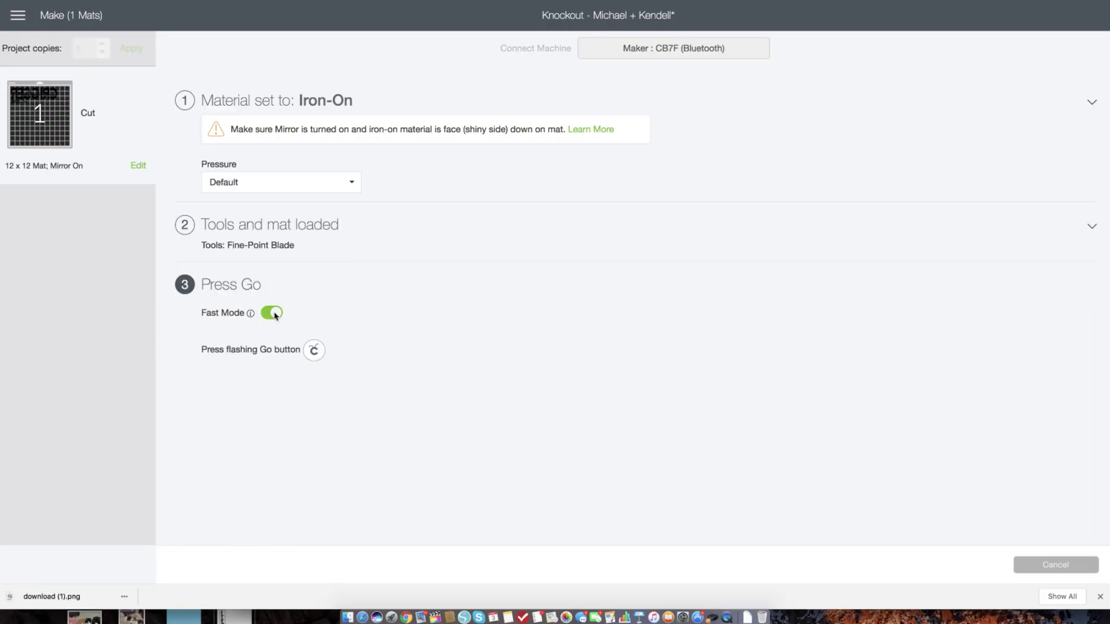